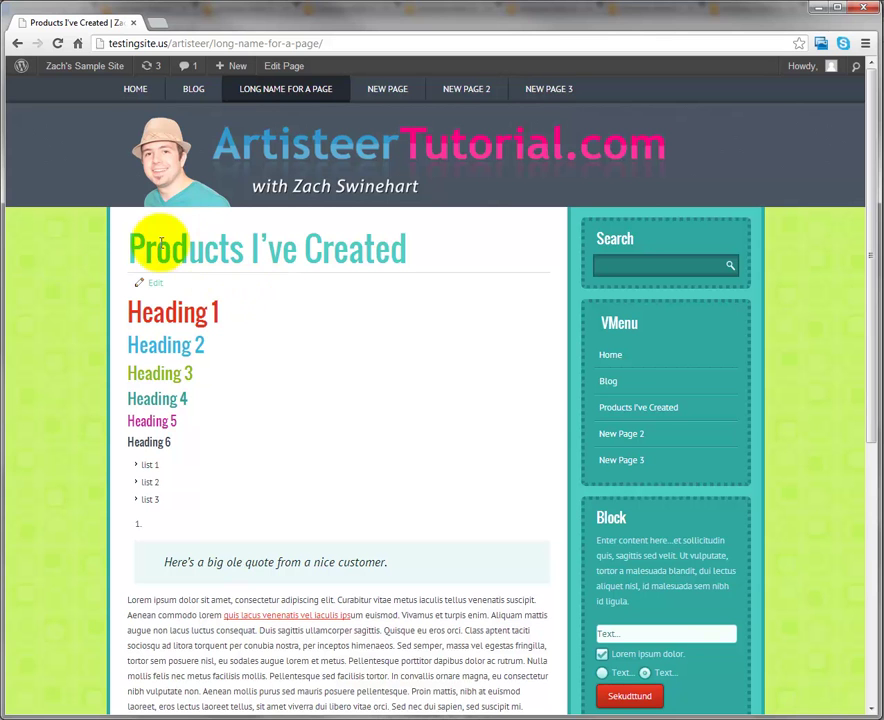
- Scroll down and back up the Products I've Created page to review it
scroll(257, 266, down, 3)
scroll(181, 403, down, 3)
scroll(181, 403, up, 4)
scroll(182, 400, up, 2)
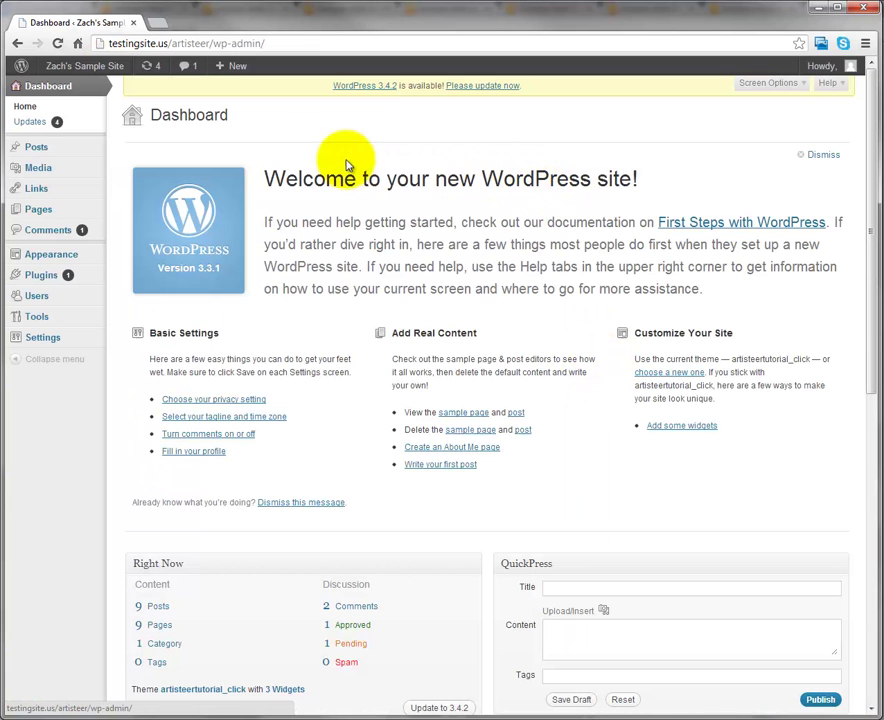
mouse_move(52, 254)
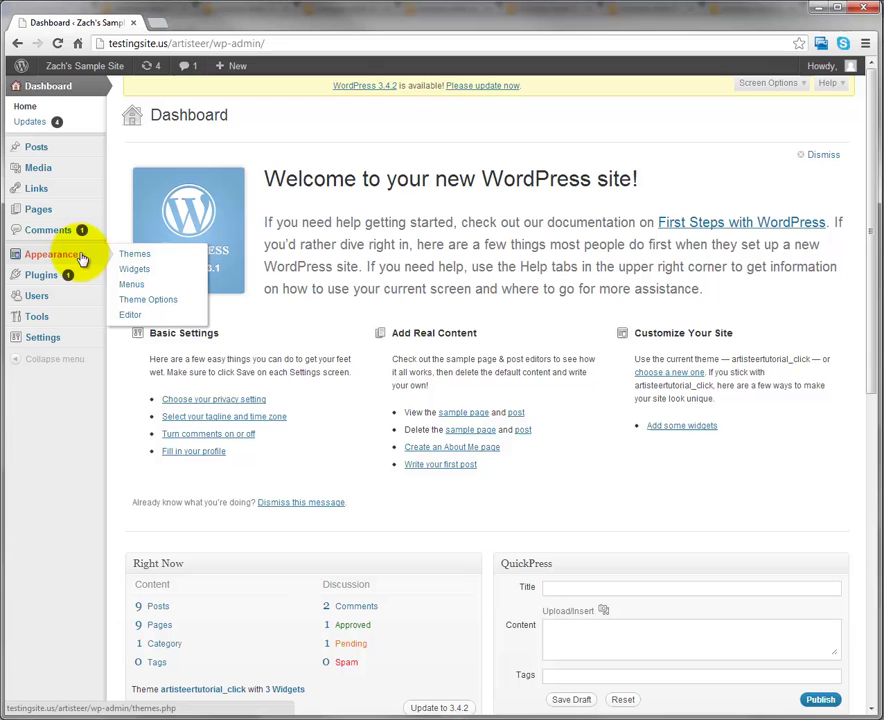
- Open style.css in the theme editor and find its empty Additional CSS Styles block
click(140, 316)
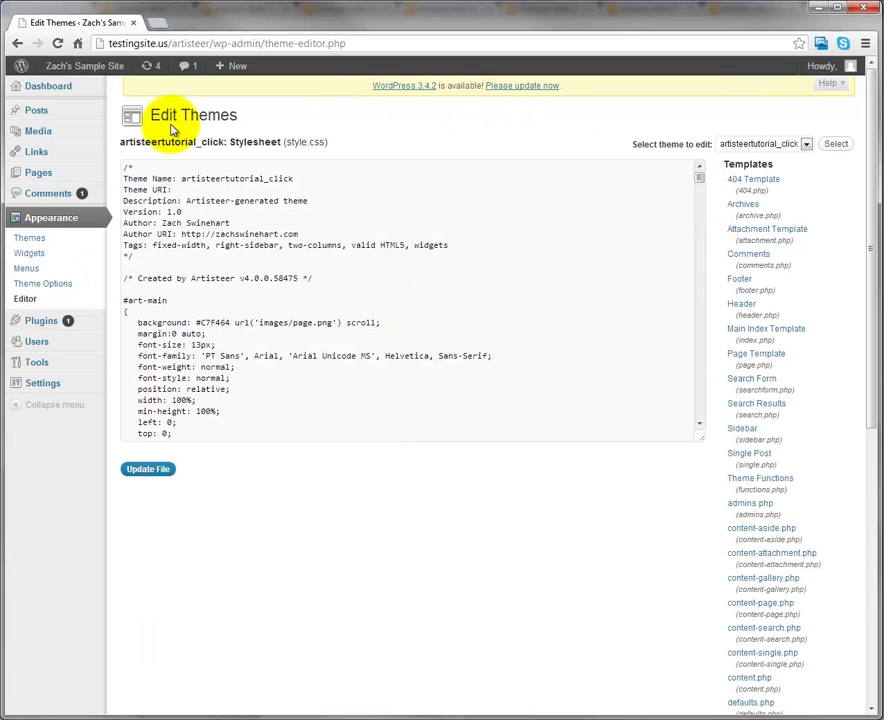
drag(228, 142, 321, 143)
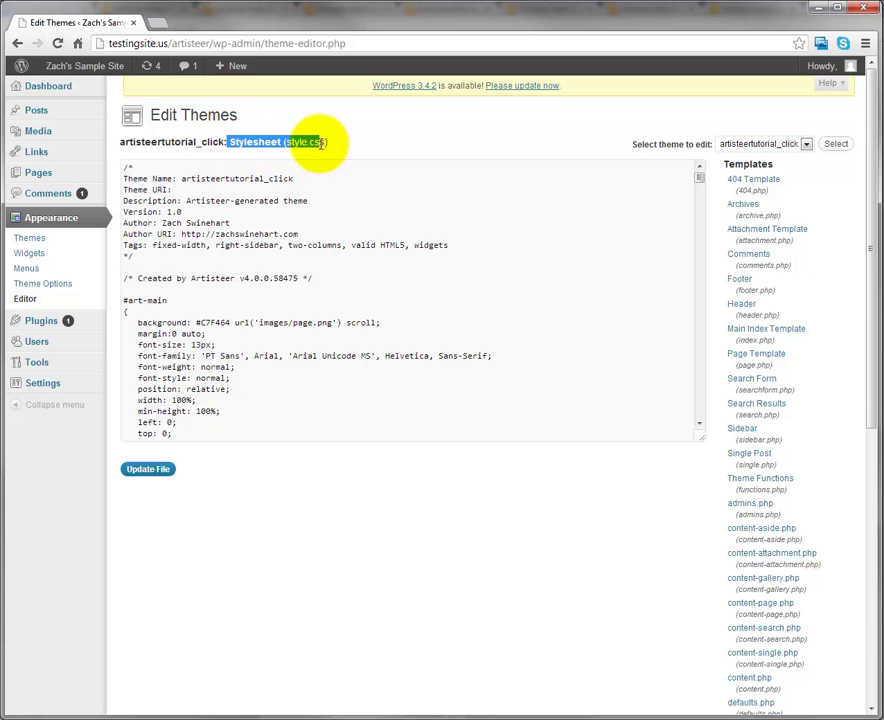
click(421, 141)
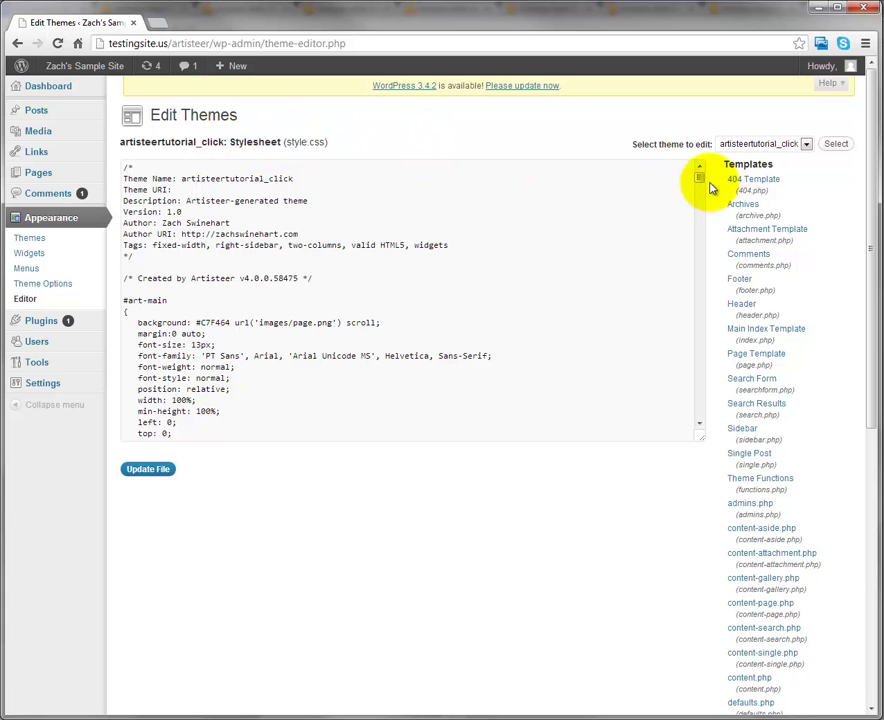
mouse_move(698, 177)
mouse_down()
mouse_move(677, 407)
mouse_move(686, 420)
mouse_up()
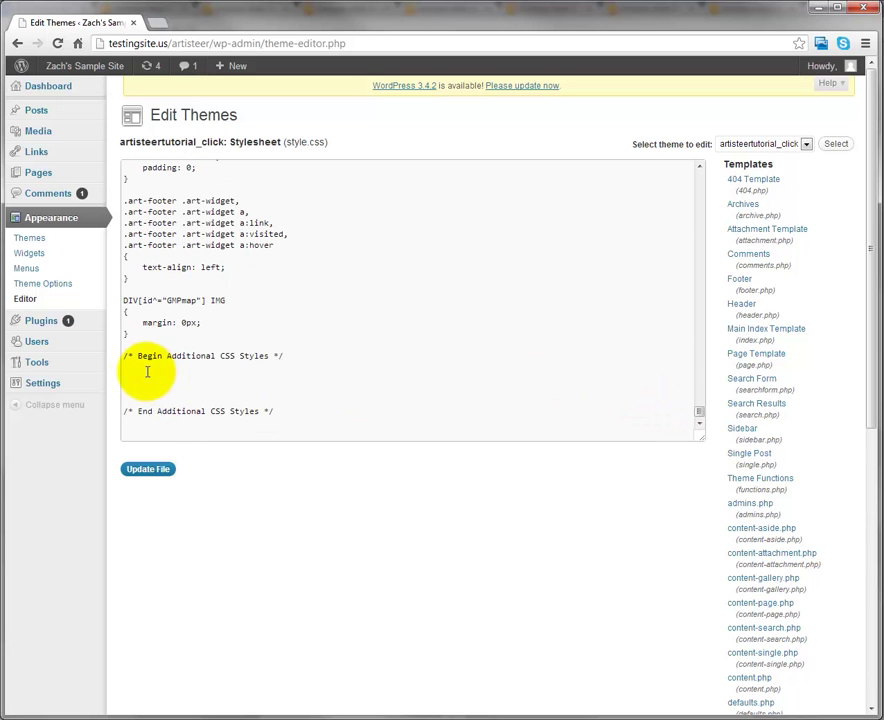
drag(152, 356, 213, 410)
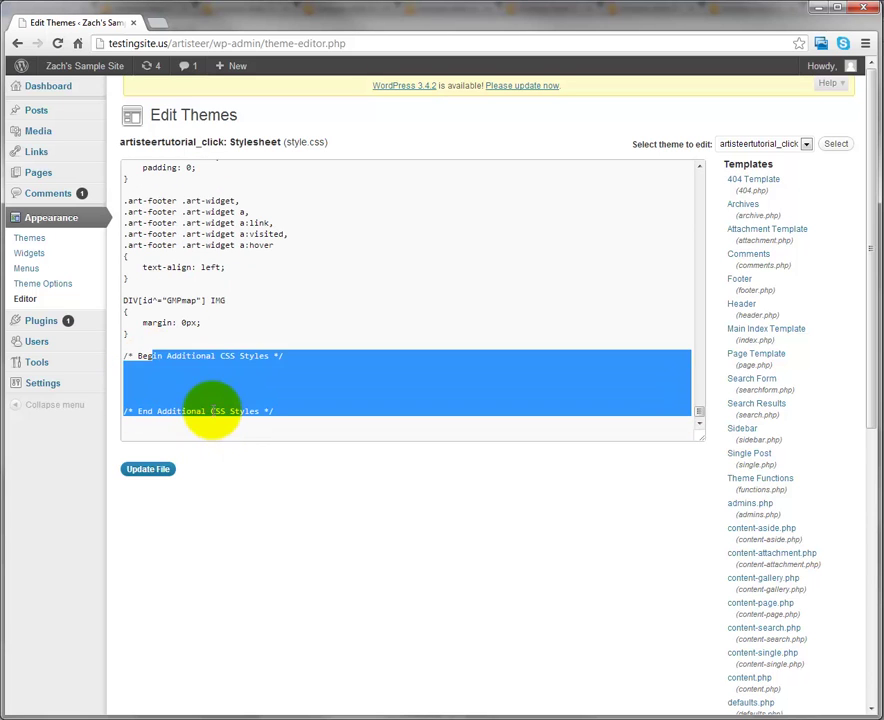
click(176, 380)
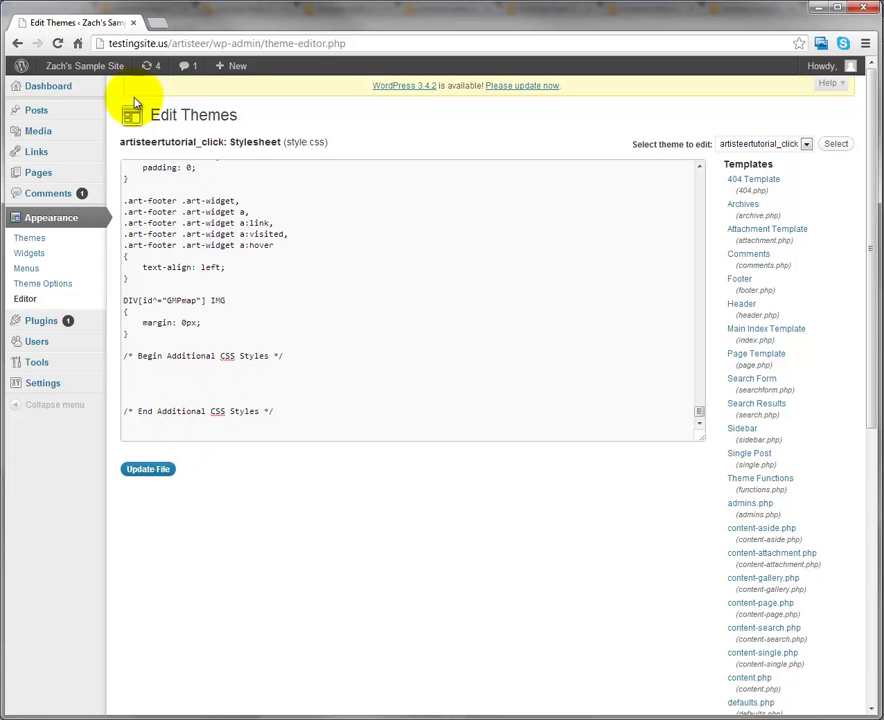
- Open the live site's home page in a new tab from Visit Site
right_click(72, 89)
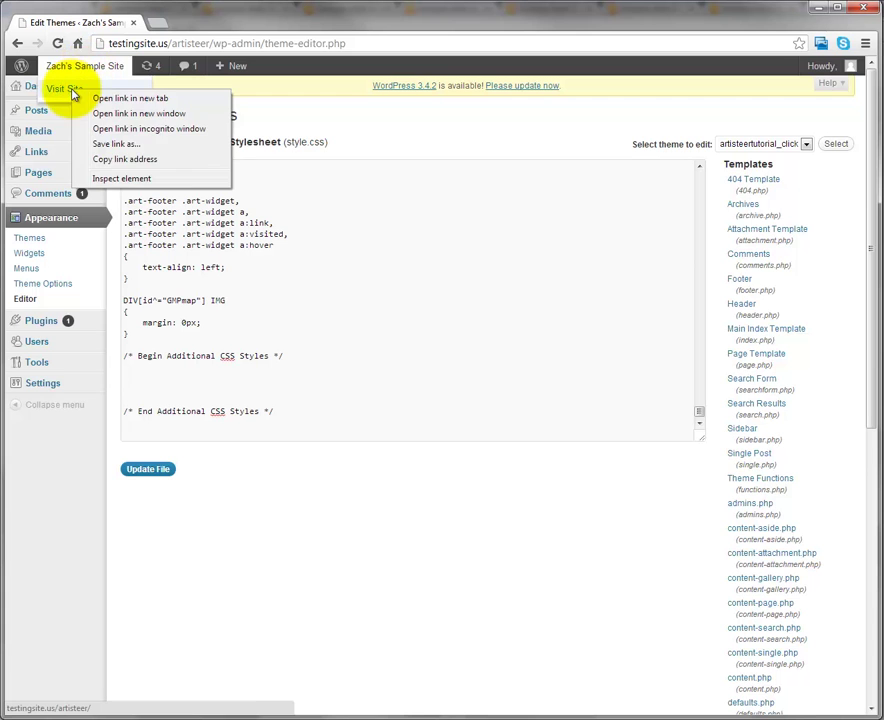
click(100, 98)
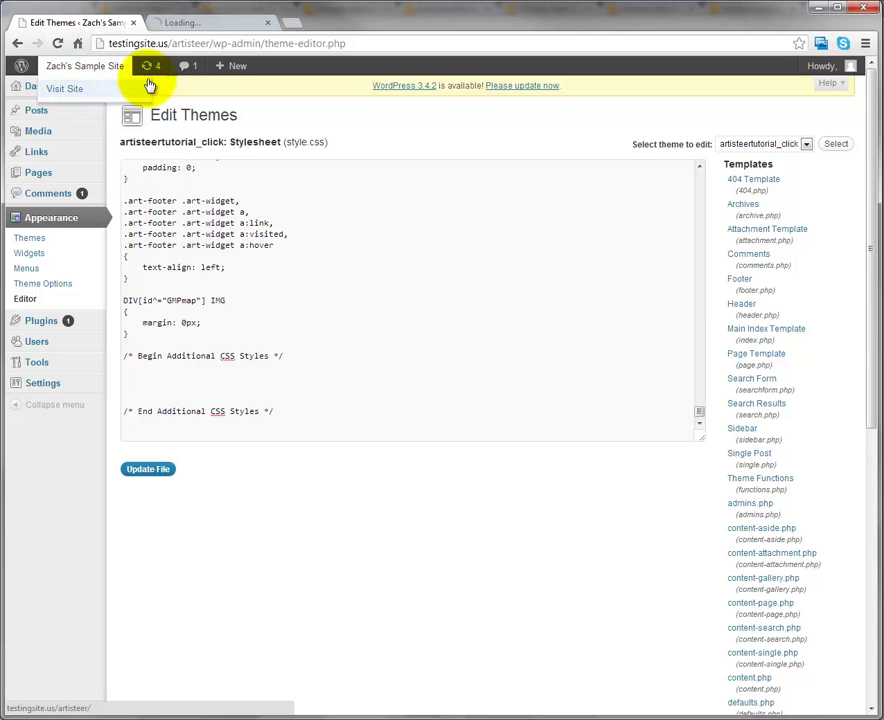
click(206, 23)
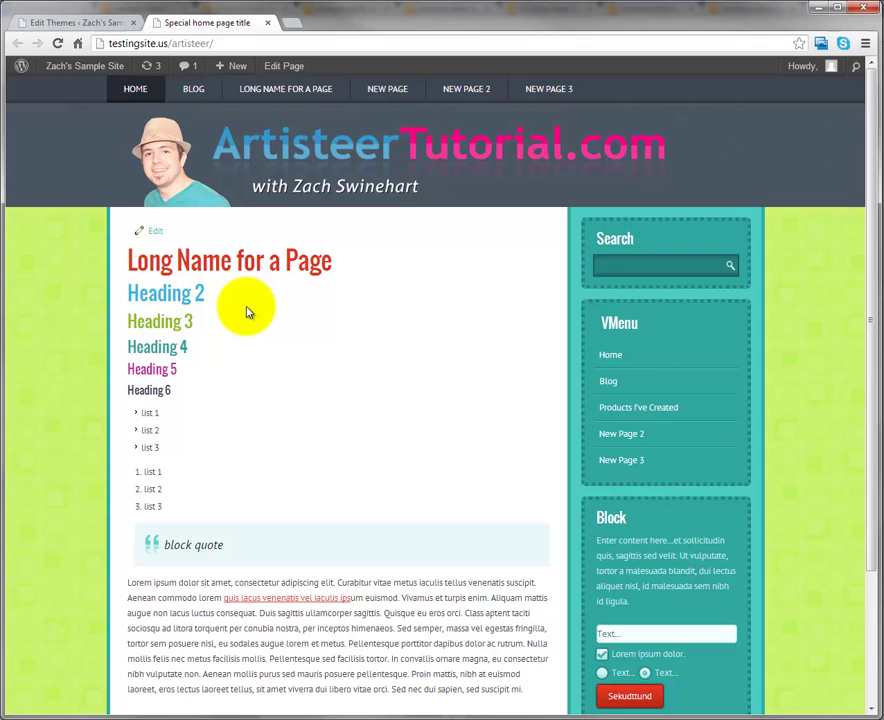
- Inspect the home page in an enlarged DevTools panel and select body to show page-id-194
right_click(248, 312)
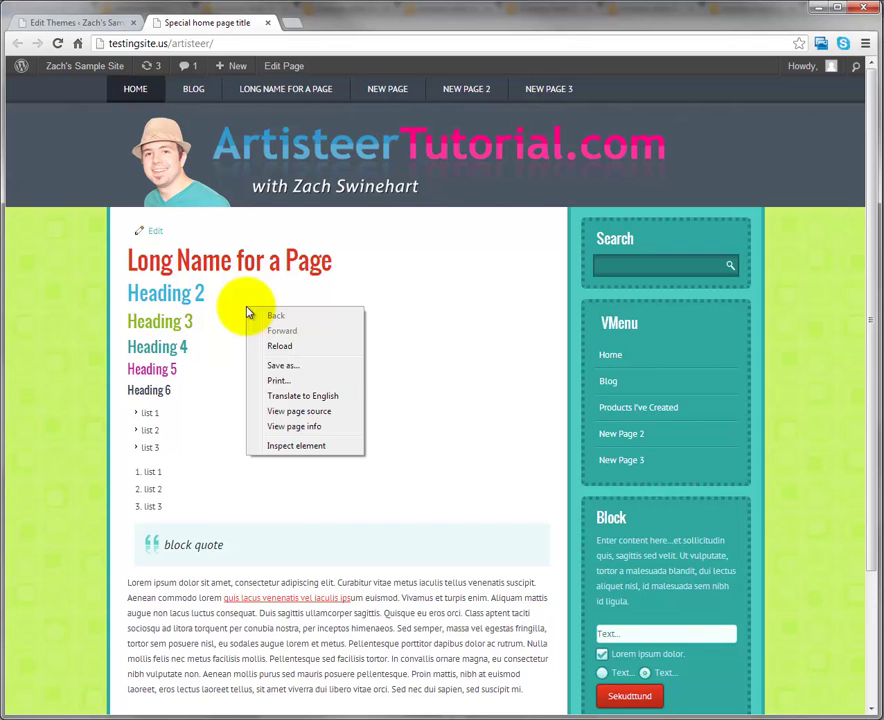
click(285, 448)
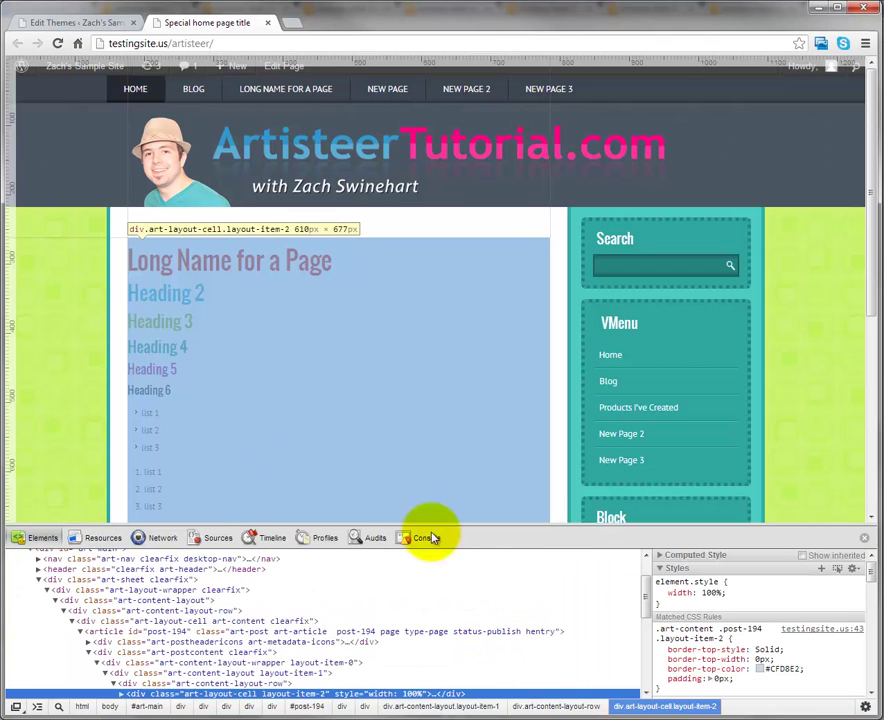
drag(432, 538, 497, 447)
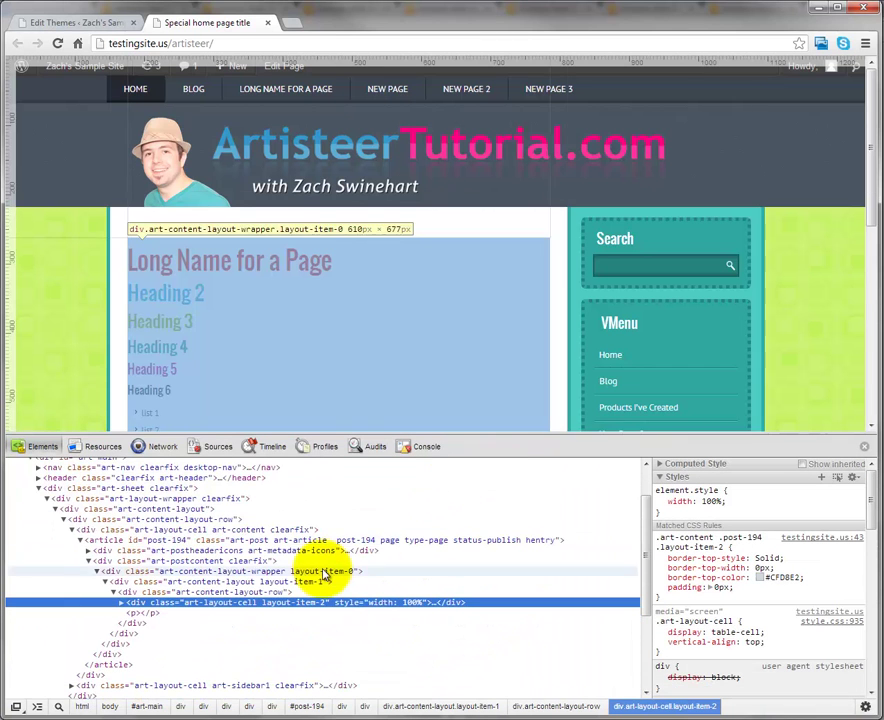
scroll(320, 570, up, 2)
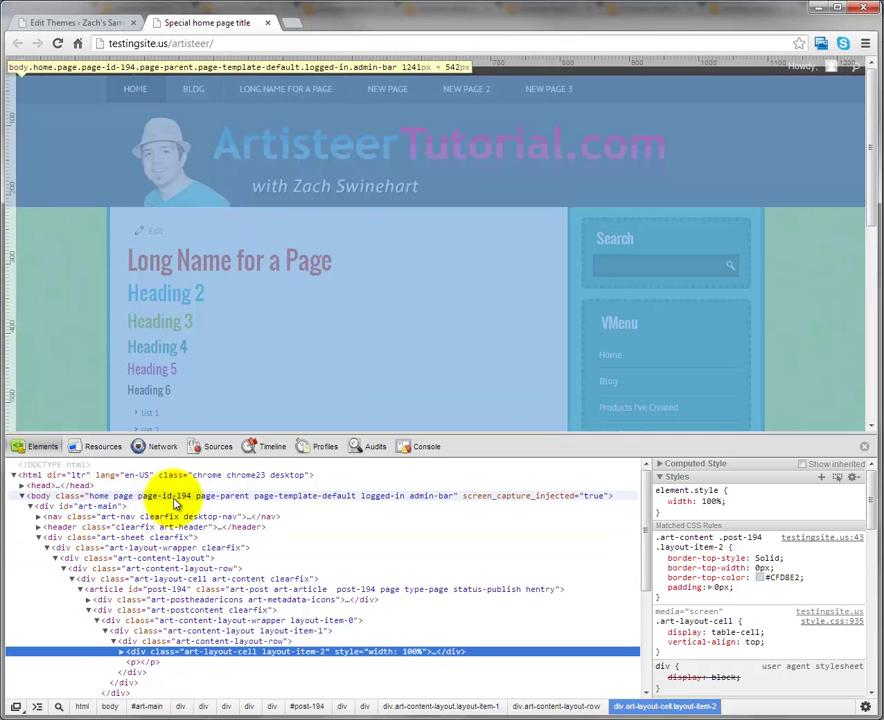
click(180, 496)
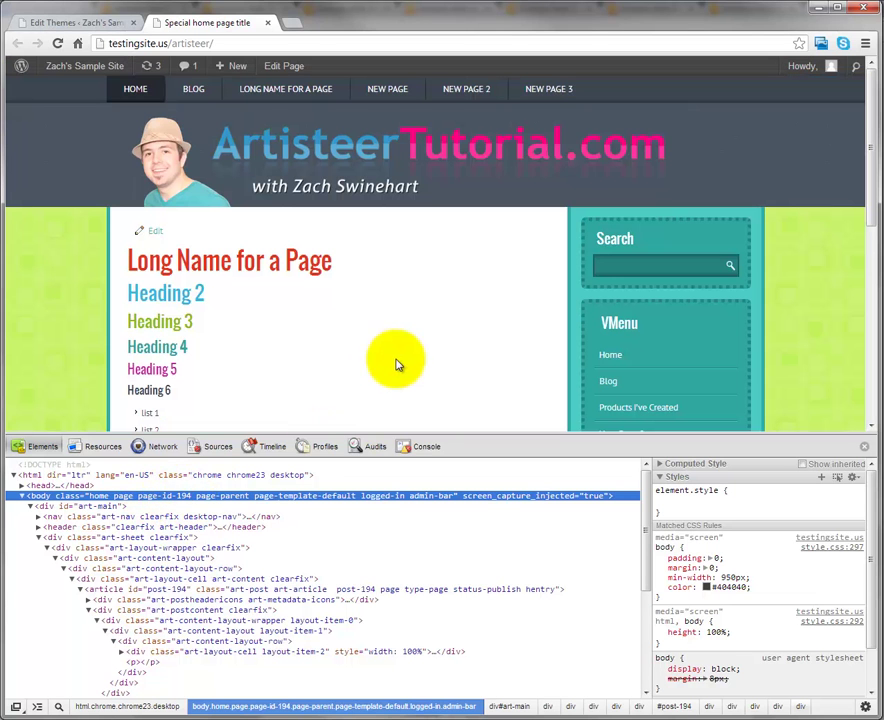
click(385, 345)
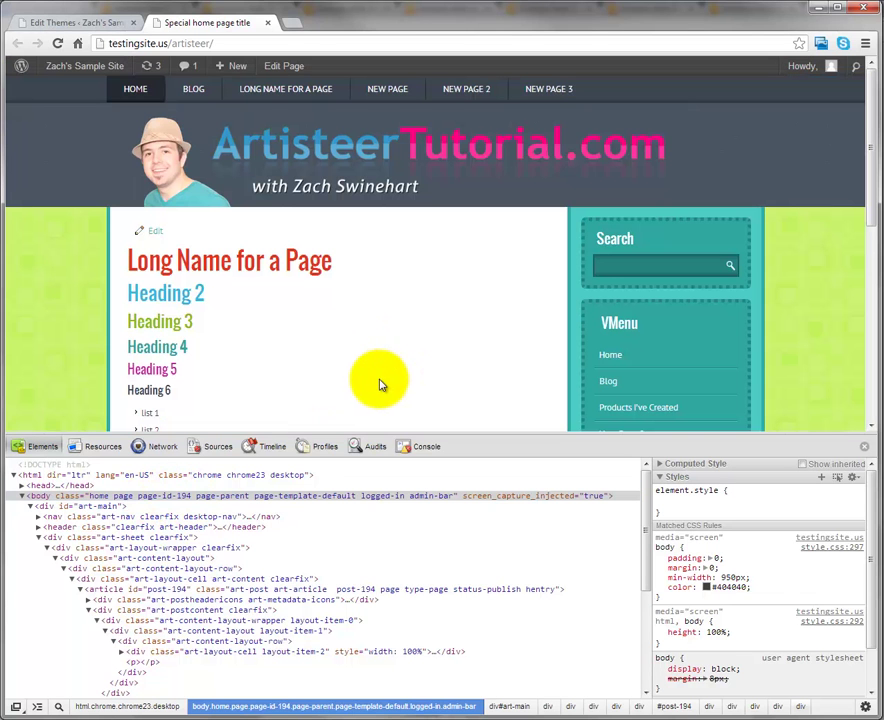
- Open the Home page editor in a third tab, confirm post=194, then return to the site
middle_click(275, 70)
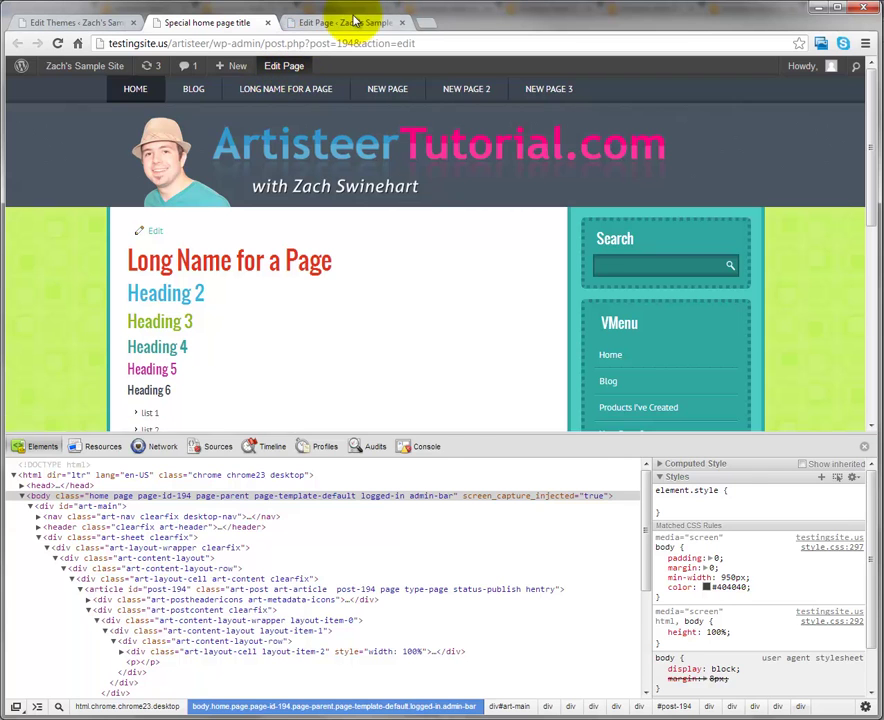
click(355, 20)
drag(330, 43, 355, 43)
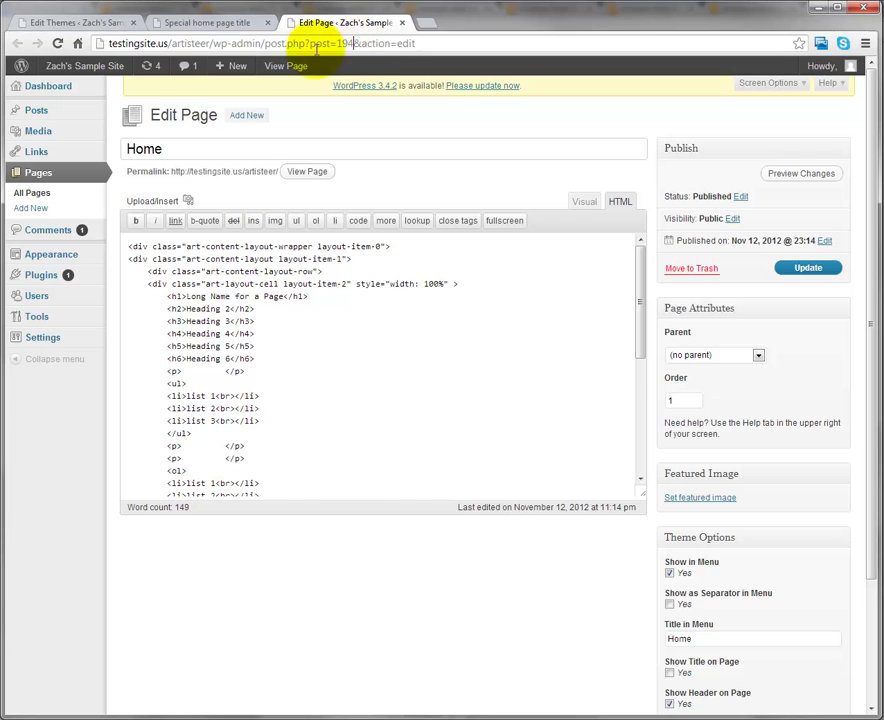
click(330, 44)
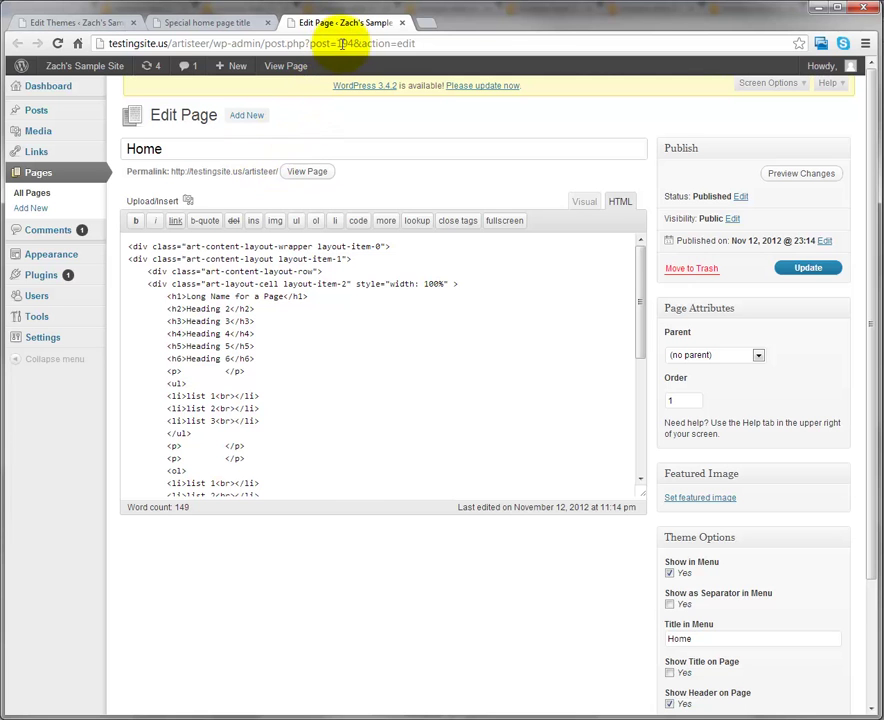
click(245, 20)
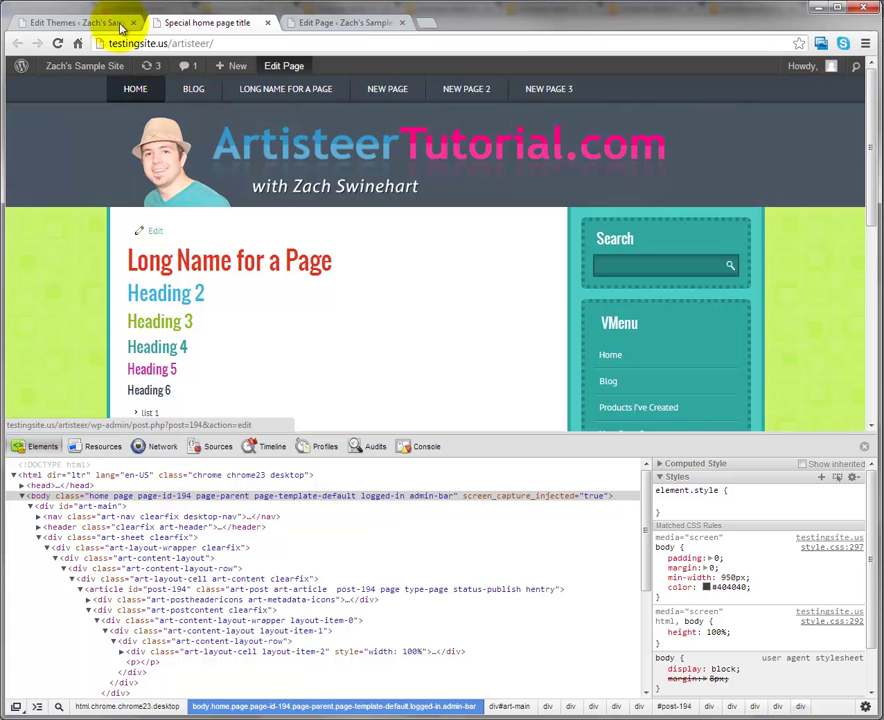
- Type the .page-id-194 selector into the Additional CSS block, then go back to the live site
click(118, 24)
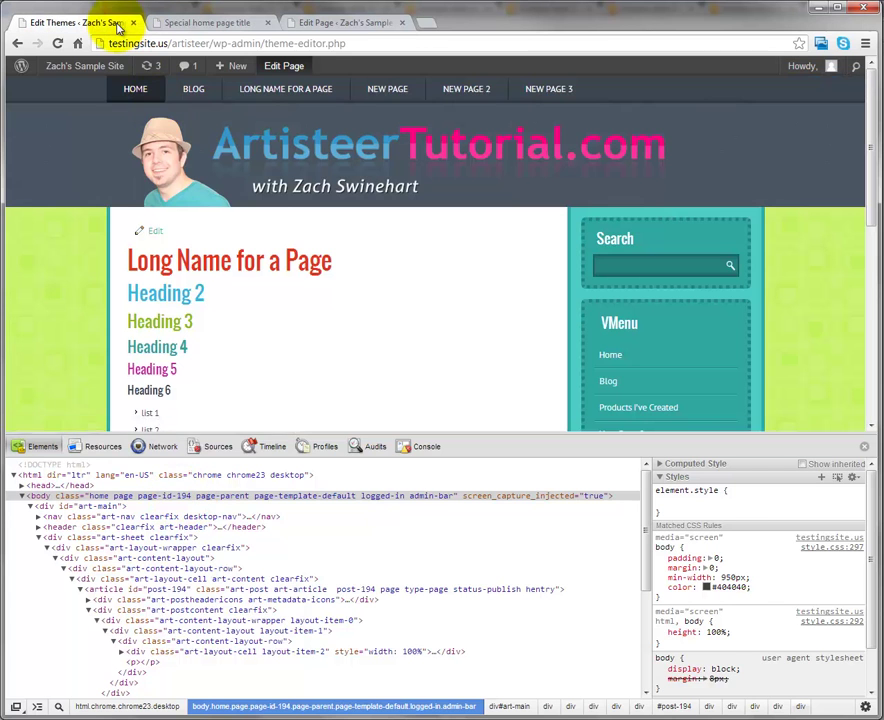
click(190, 388)
text(.p)
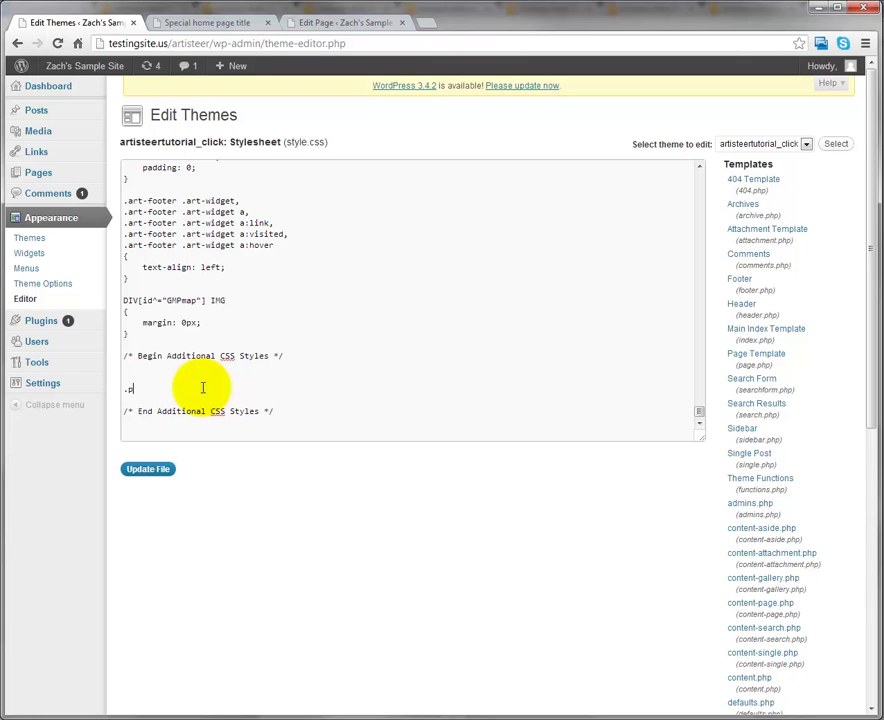
text(ag)
text(e-id-19)
text(4)
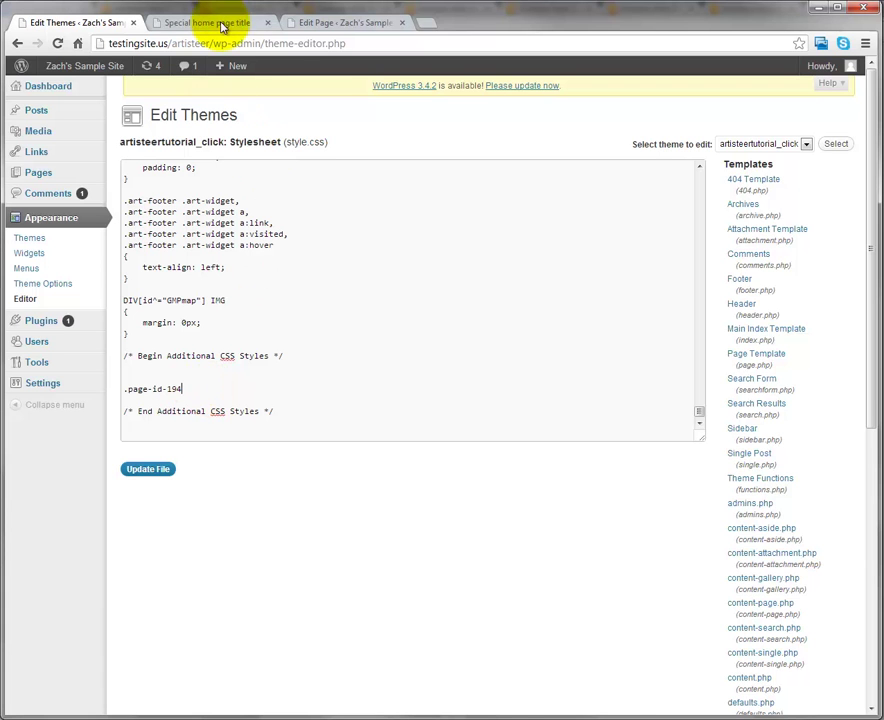
click(222, 24)
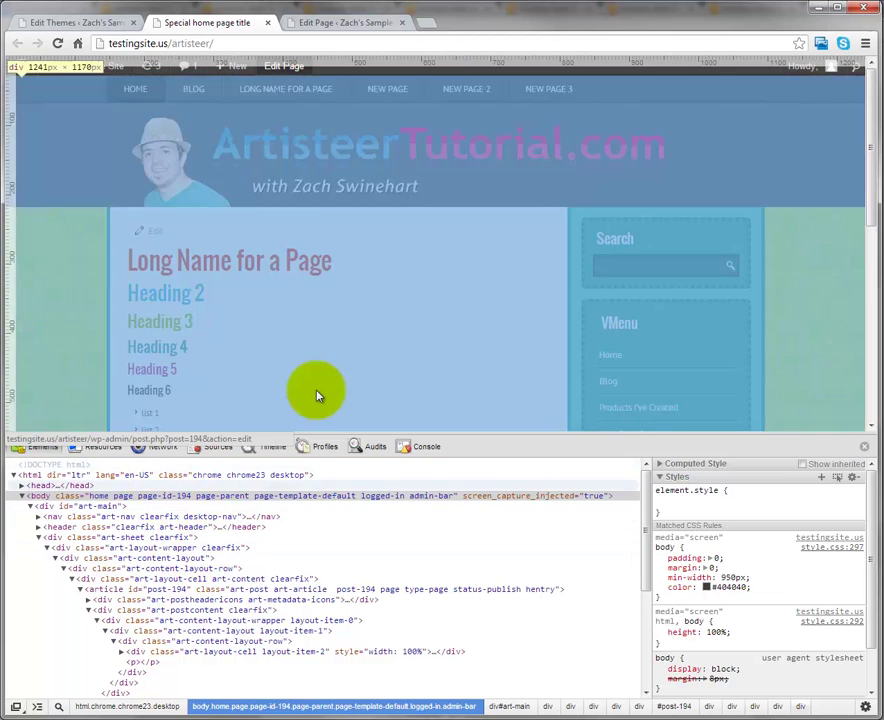
scroll(316, 396, down, 3)
scroll(345, 345, down, 2)
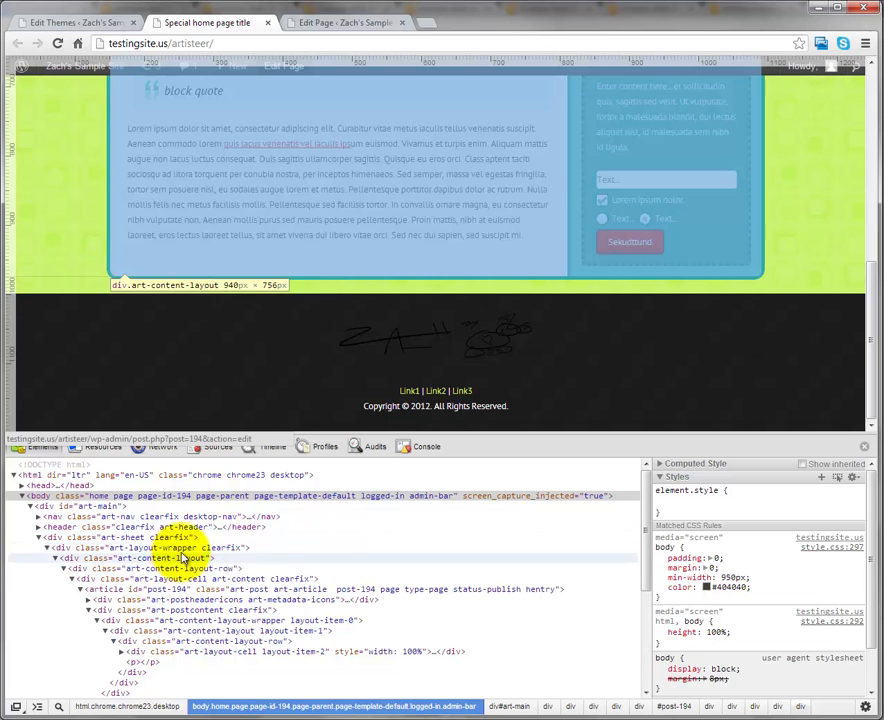
click(181, 558)
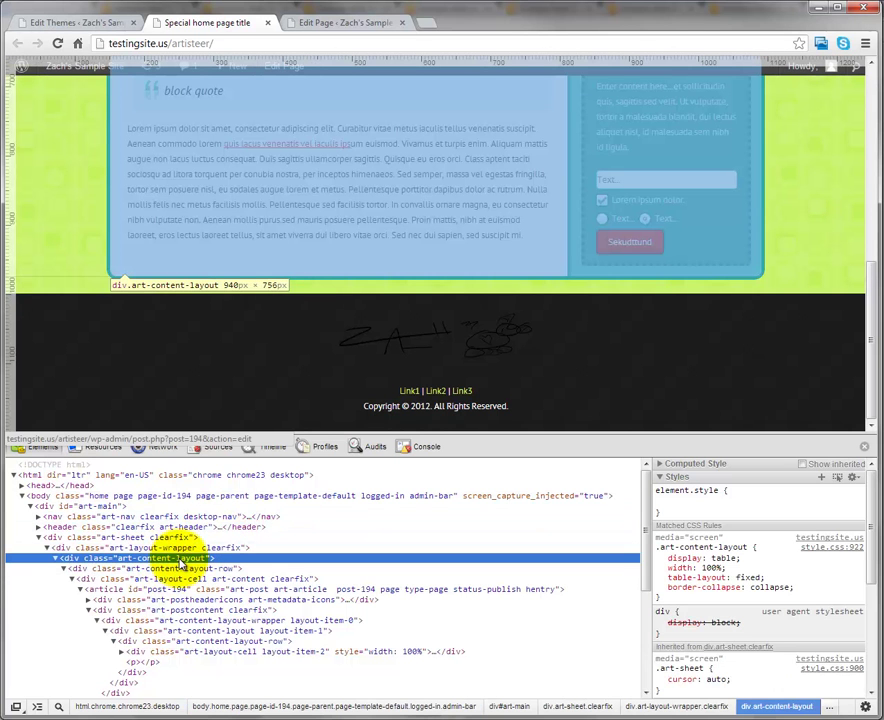
click(200, 538)
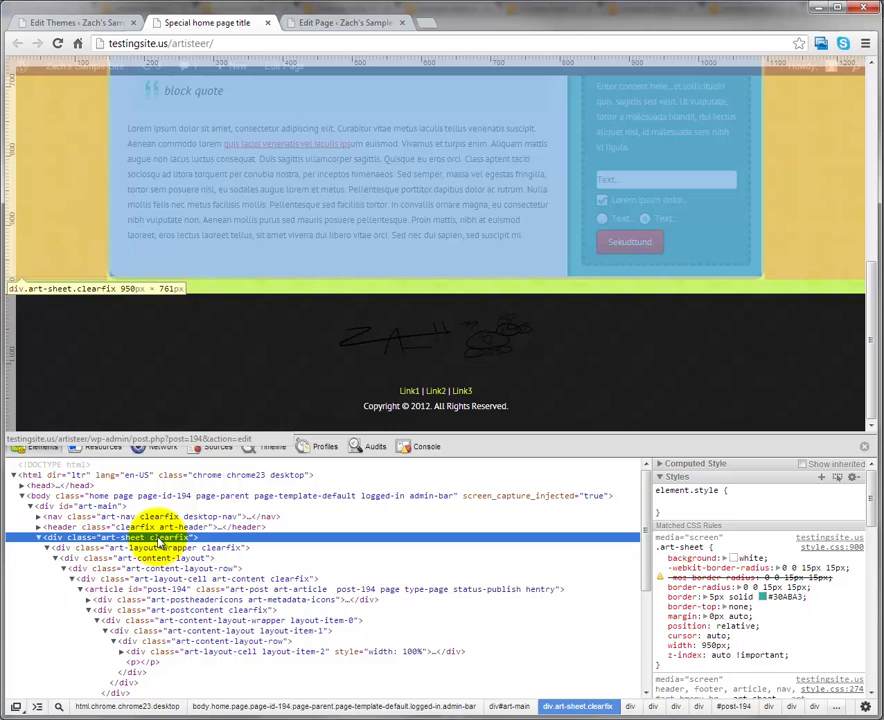
scroll(637, 394, up, 2)
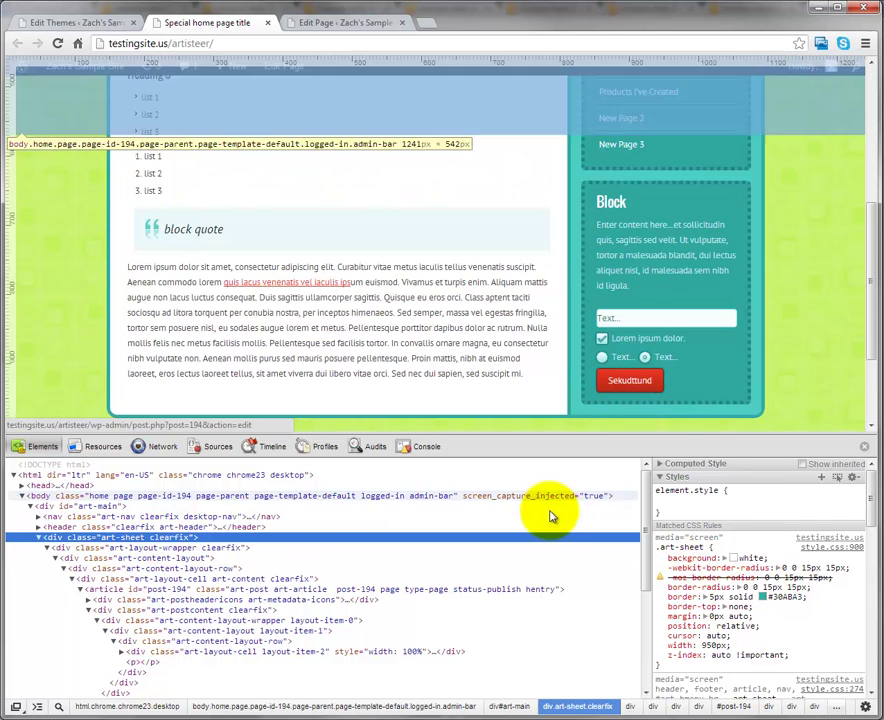
scroll(425, 410, down, 1)
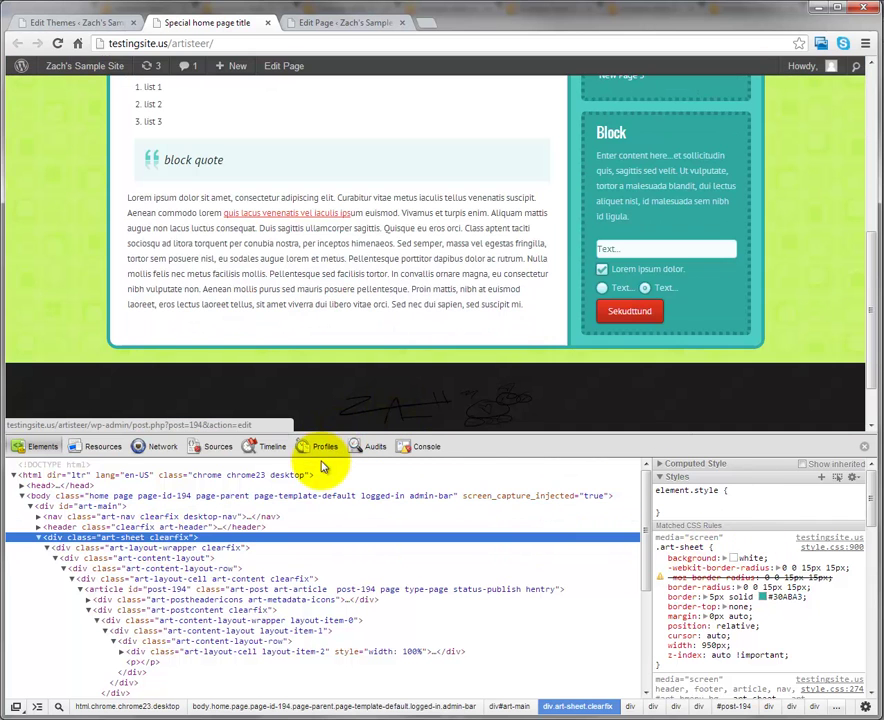
mouse_move(663, 566)
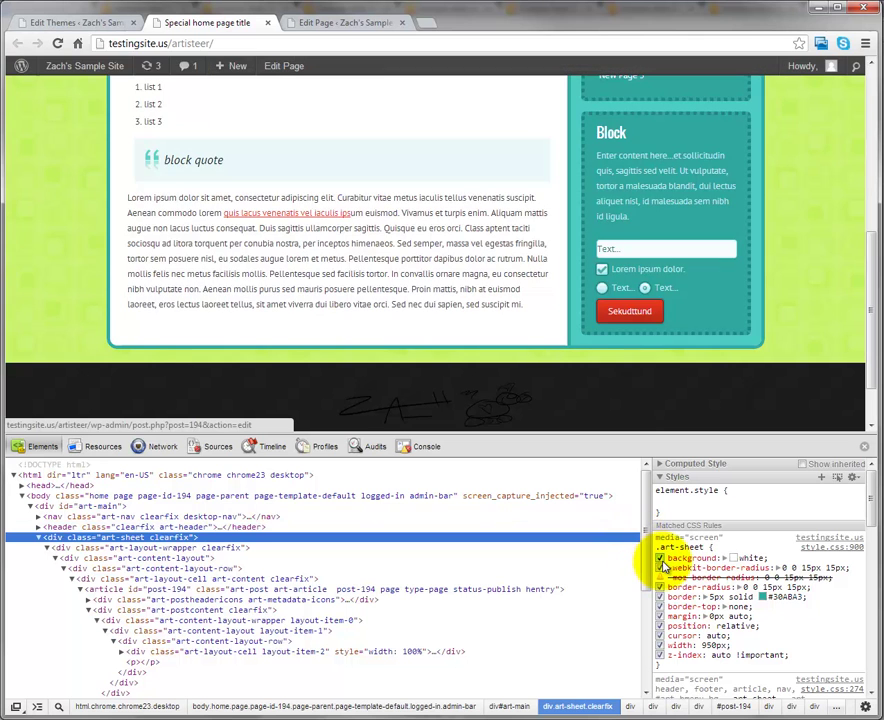
click(659, 558)
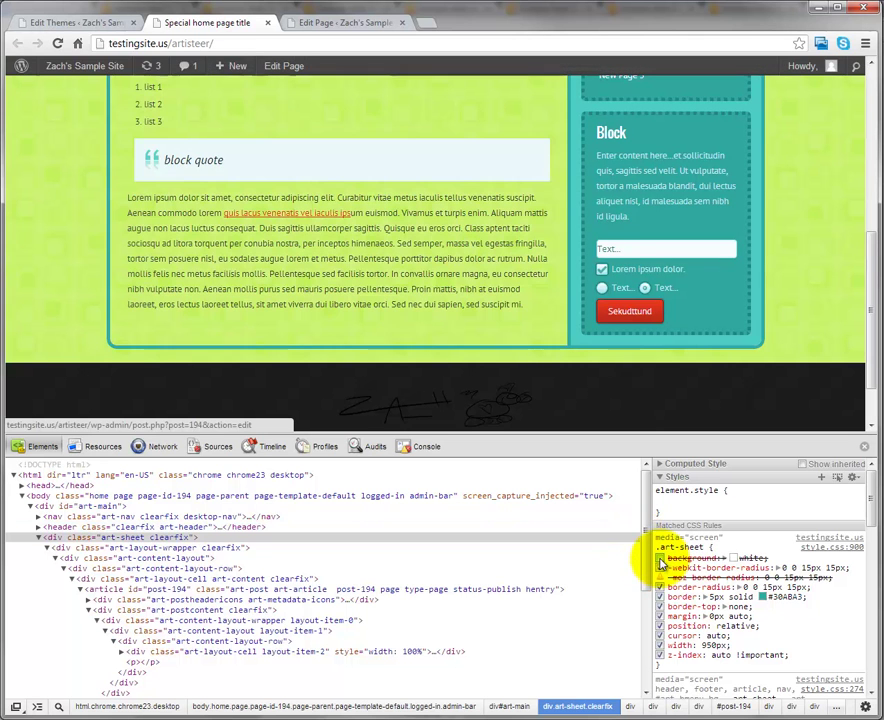
scroll(540, 350, up, 6)
scroll(400, 240, down, 5)
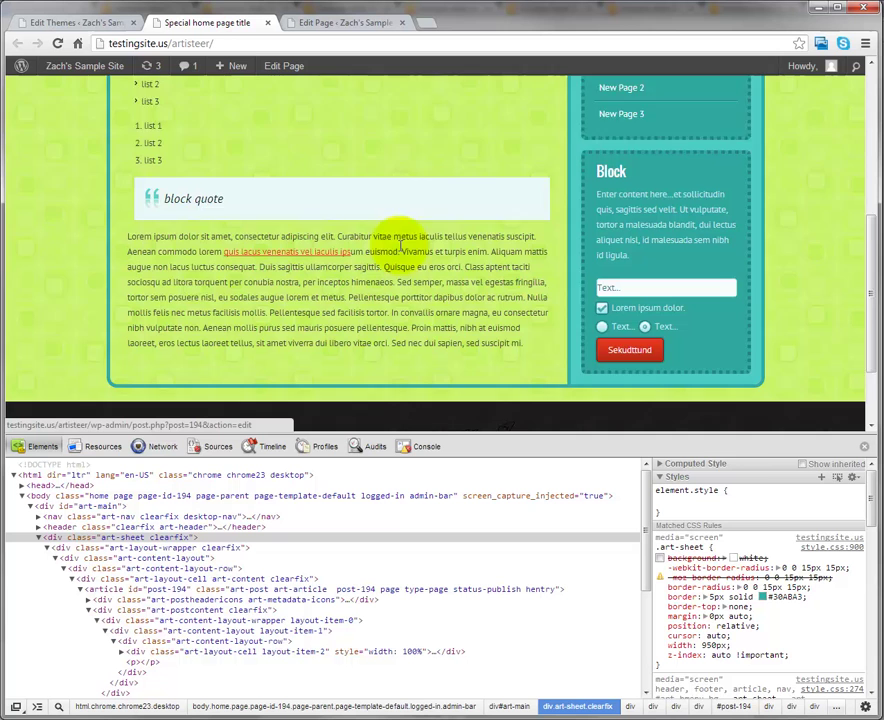
scroll(400, 240, down, 1)
click(659, 558)
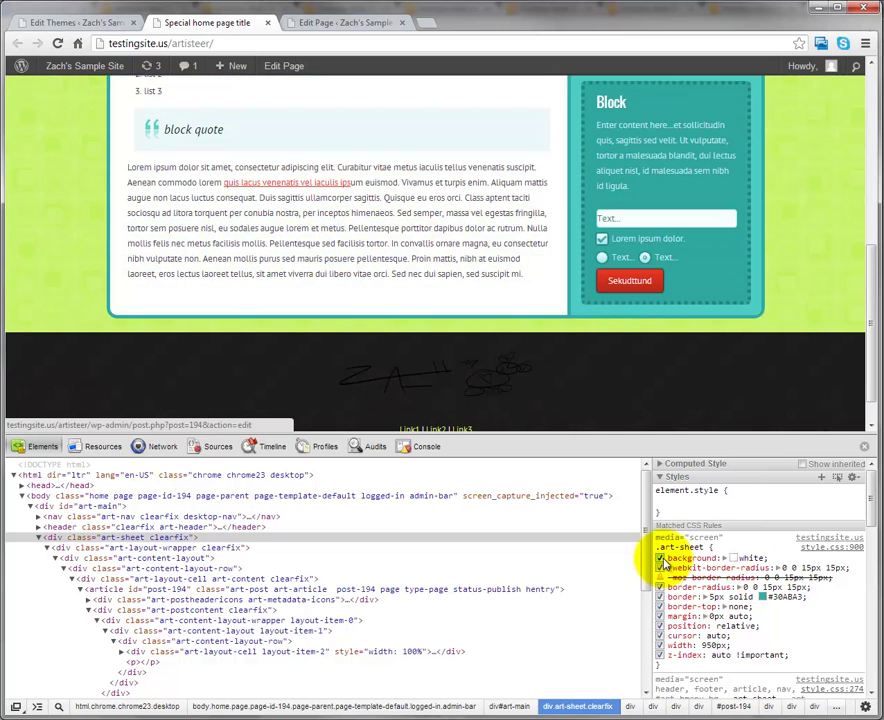
scroll(528, 400, up, 3)
scroll(528, 364, up, 3)
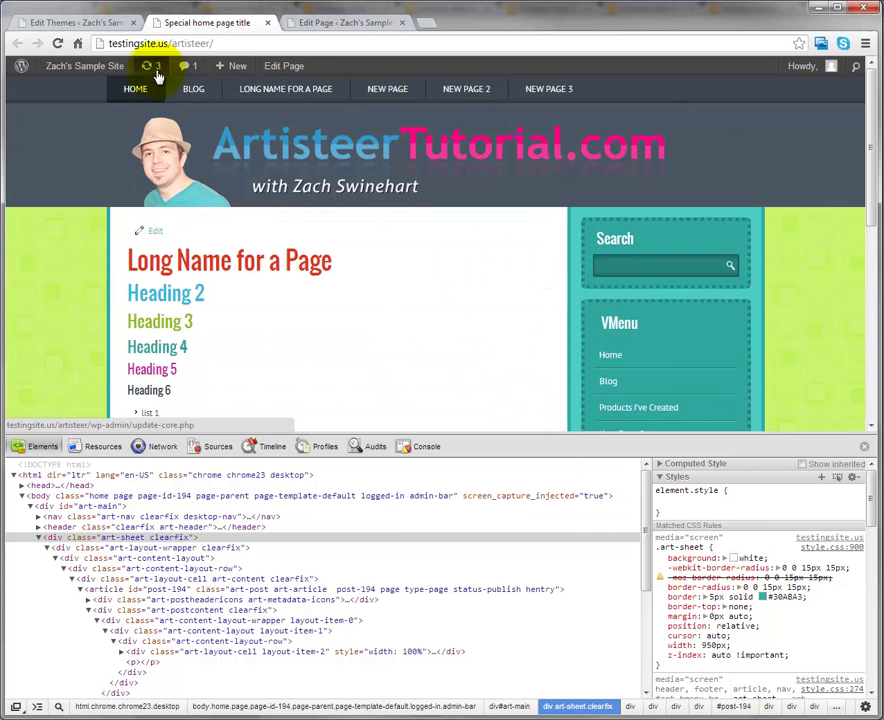
- Extend the selector to '.page-id-194 .art-sheet' with an empty brace block
click(100, 22)
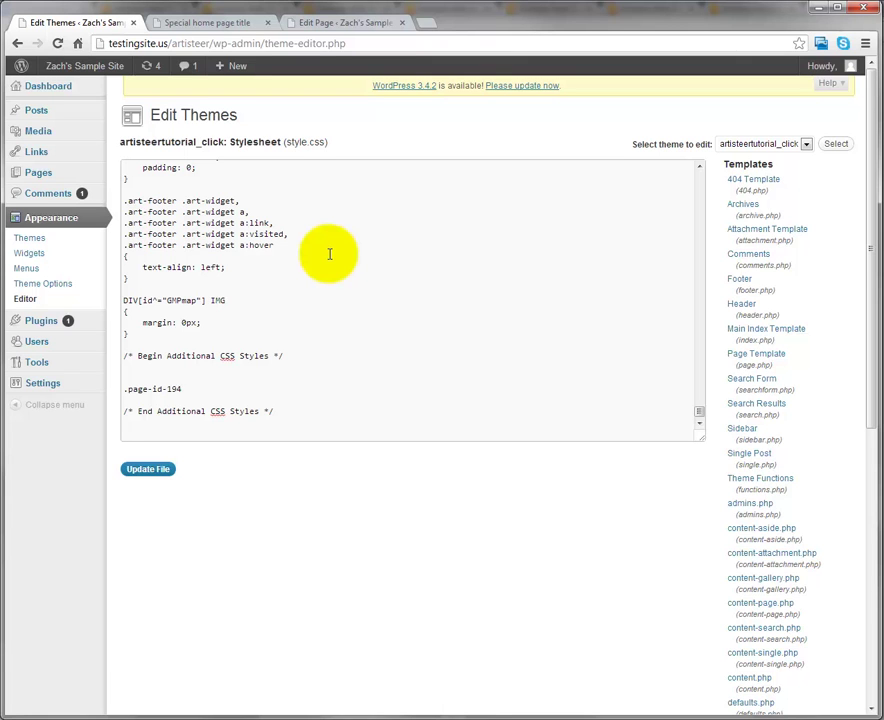
text(.)
text(art-shee)
text(t)
key(Return)
key(Return)
key(Up)
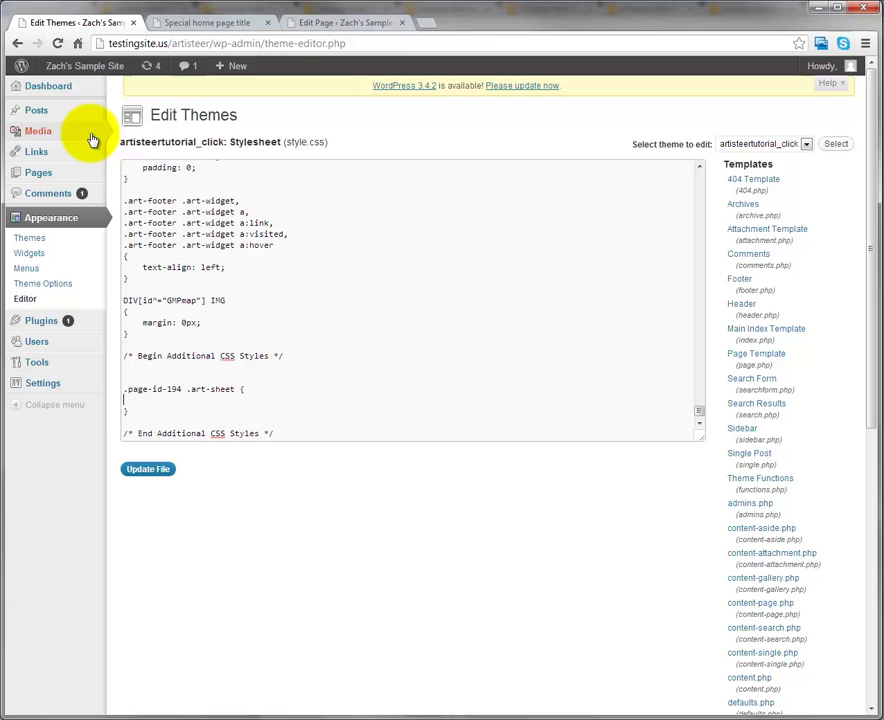
- Upload pattern1, pattern2 and pattern3 by dragging them onto Media > Add New's drop zone
mouse_move(38, 131)
right_click(146, 148)
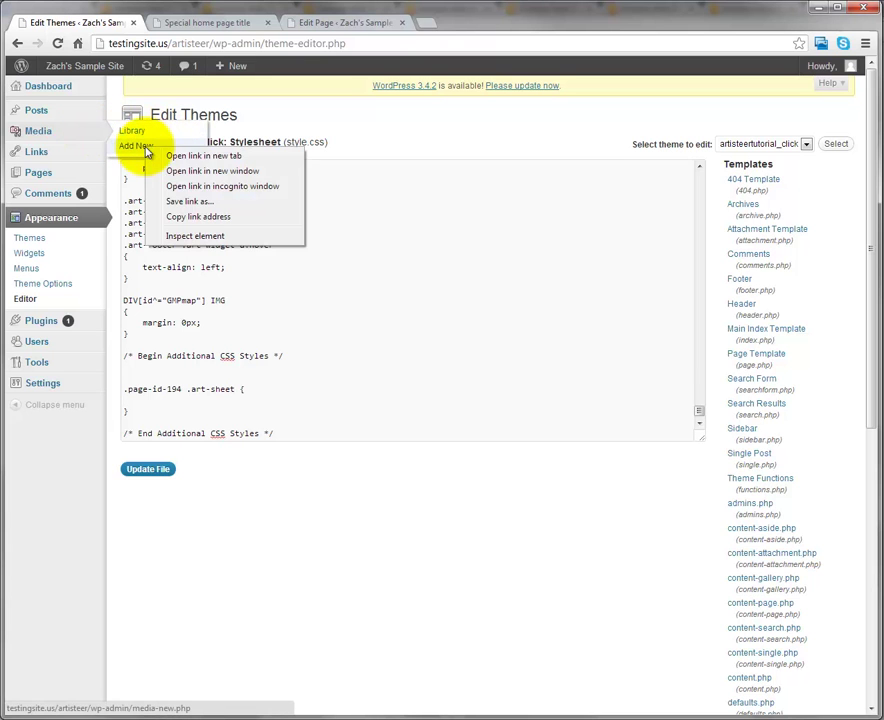
click(172, 156)
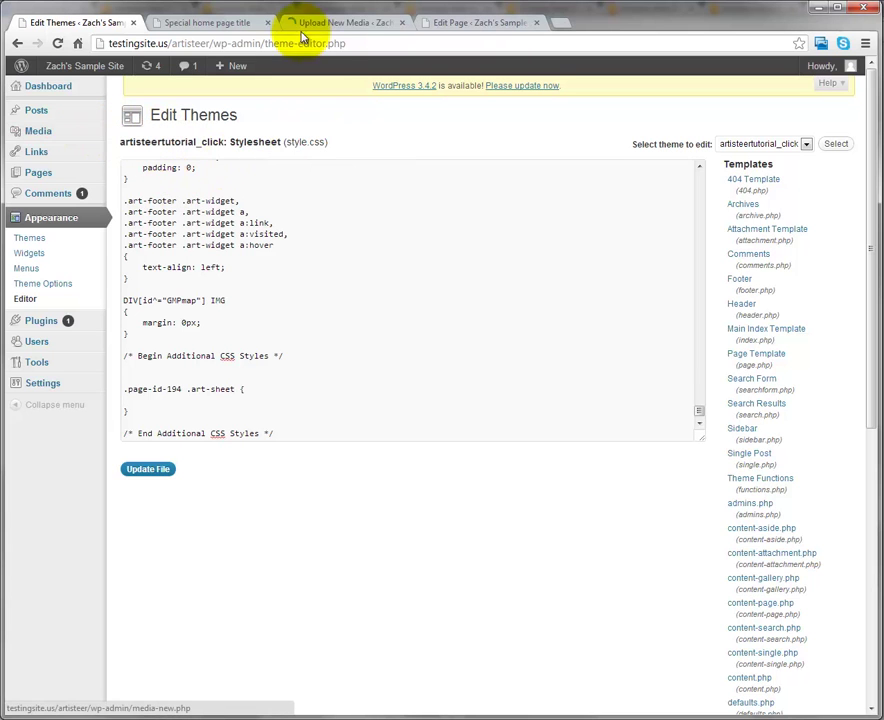
drag(300, 22, 191, 26)
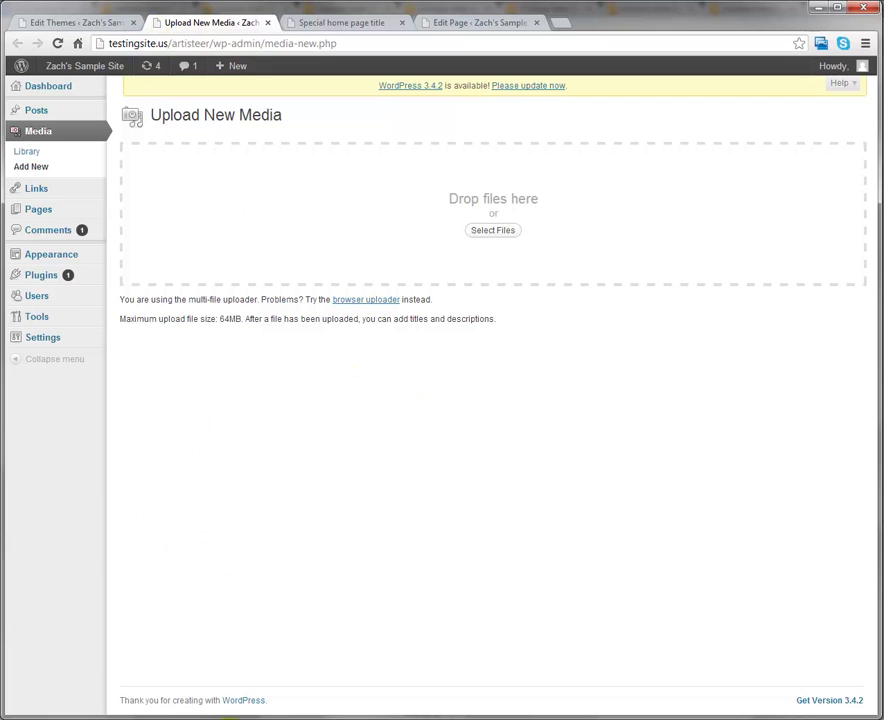
key(alt+Tab)
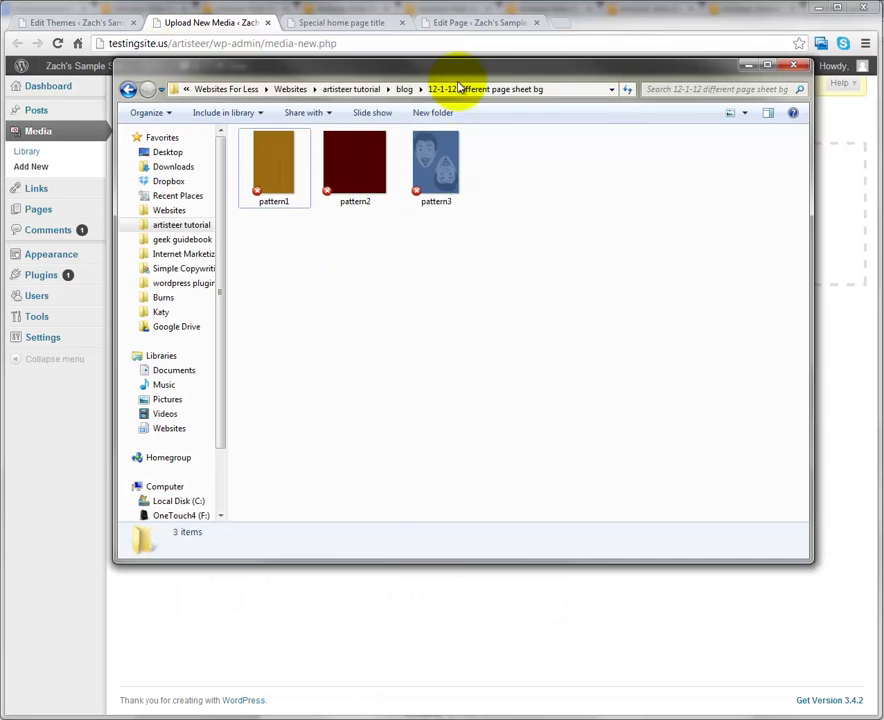
mouse_move(556, 73)
mouse_down()
mouse_move(773, 172)
mouse_move(746, 272)
mouse_move(851, 273)
mouse_up()
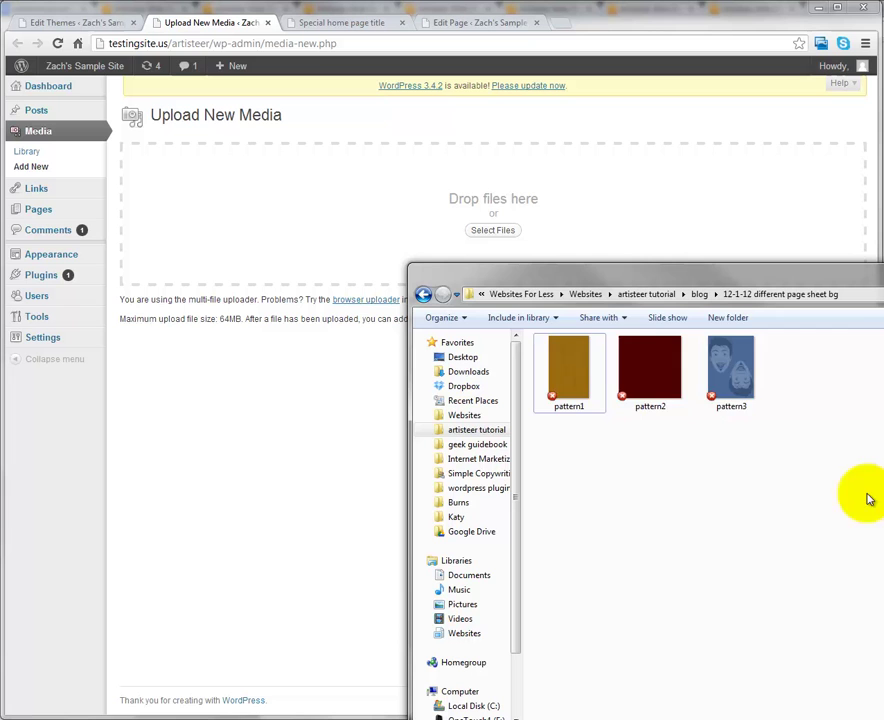
drag(868, 500, 585, 378)
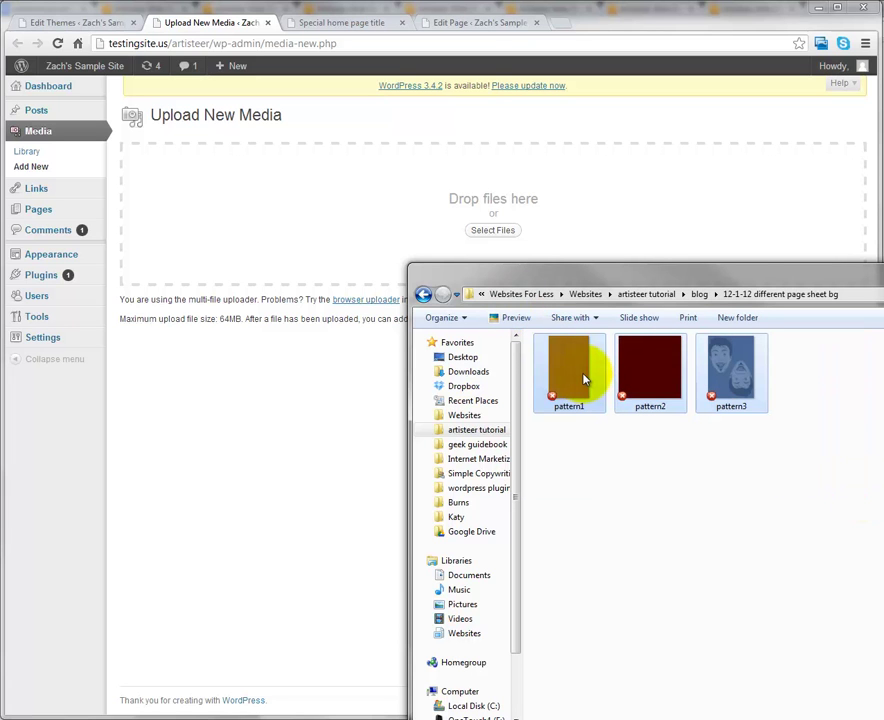
drag(585, 378, 501, 203)
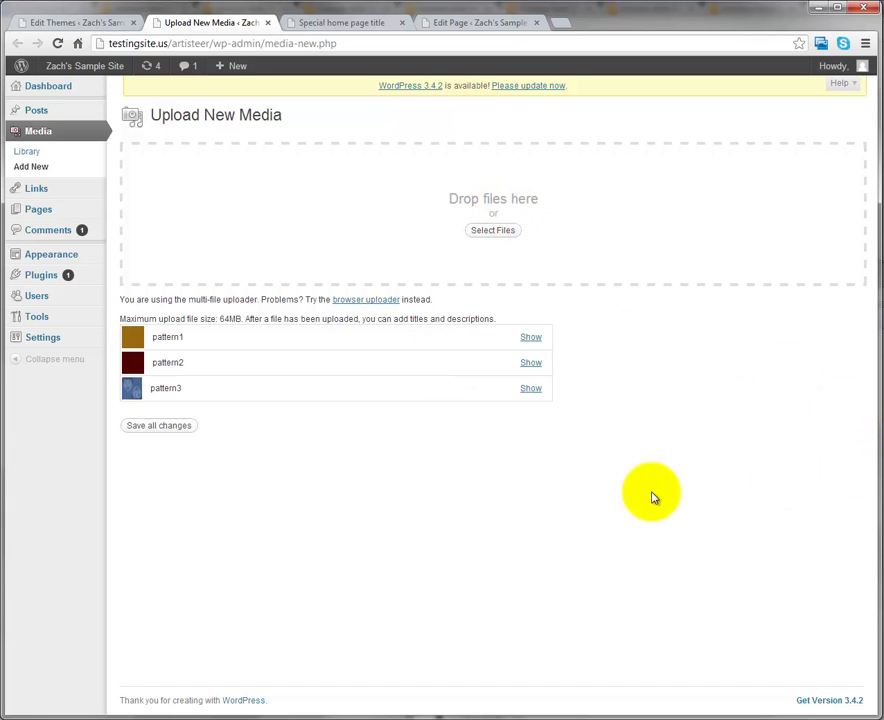
- Expand pattern3's details on the media upload page
click(531, 389)
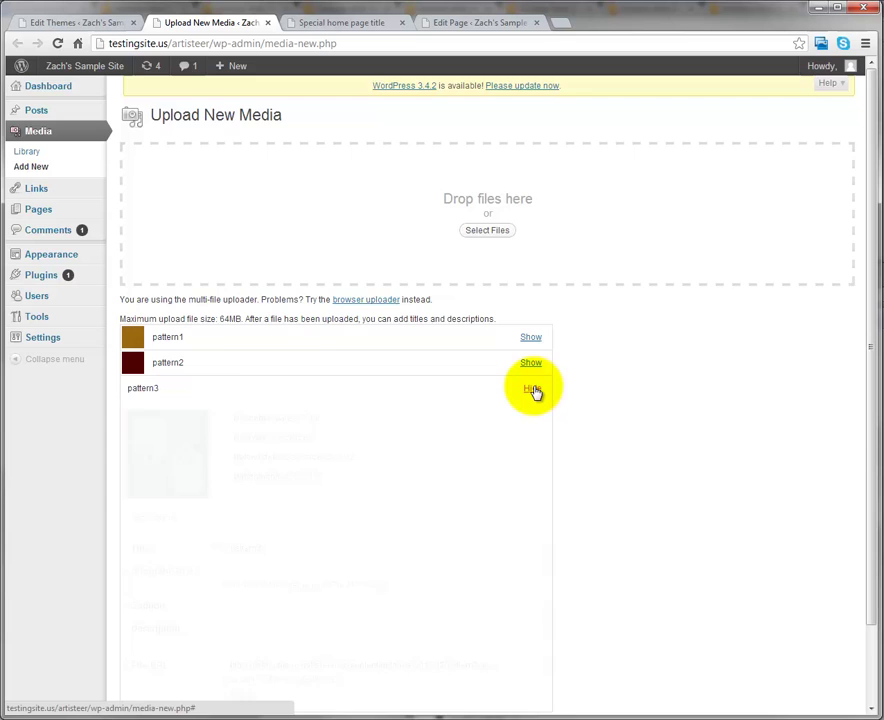
scroll(505, 415, down, 2)
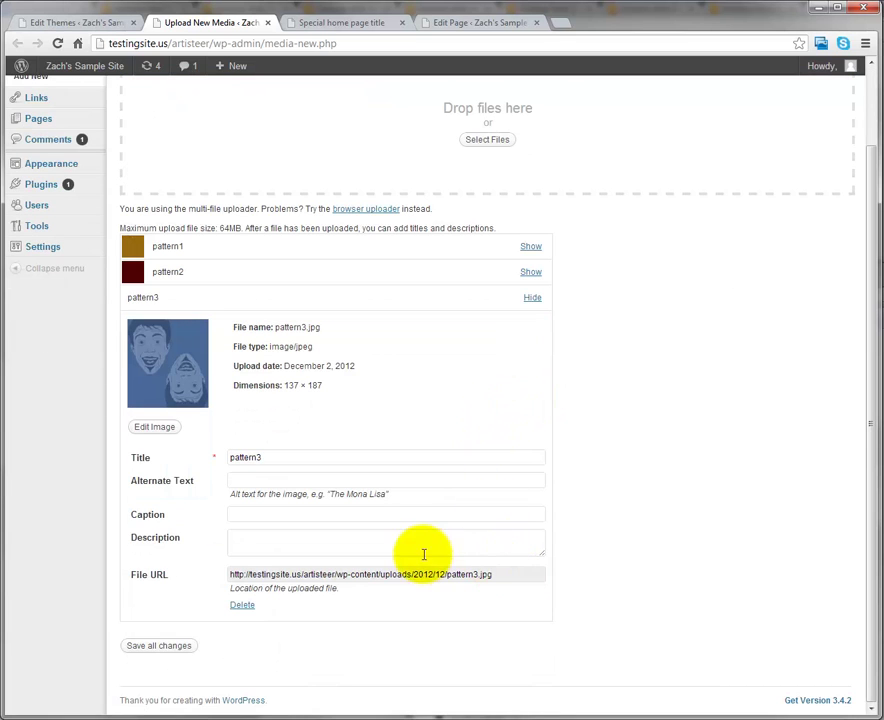
click(531, 298)
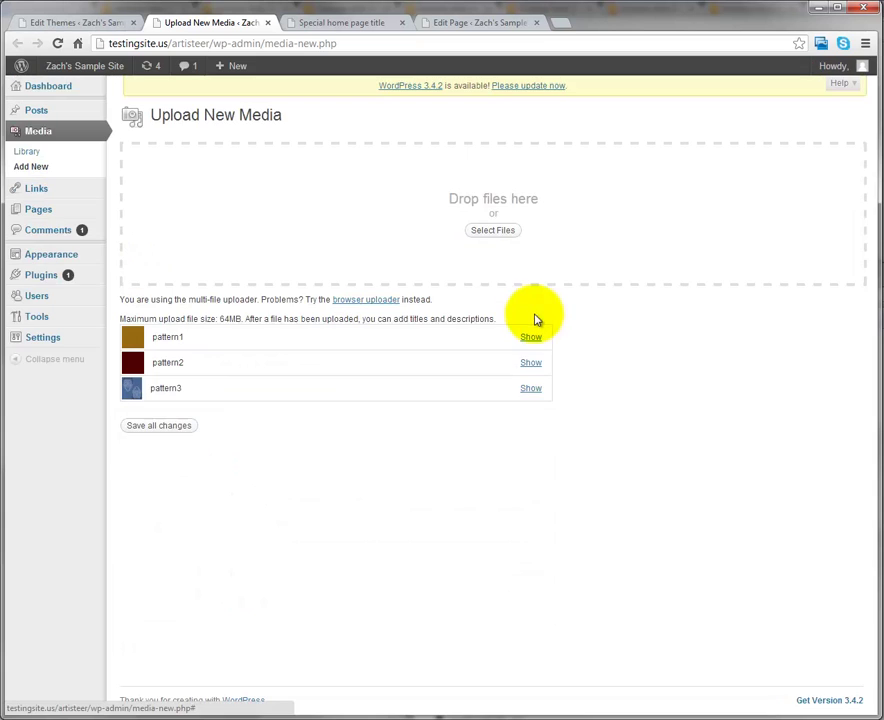
click(530, 388)
scroll(557, 420, down, 2)
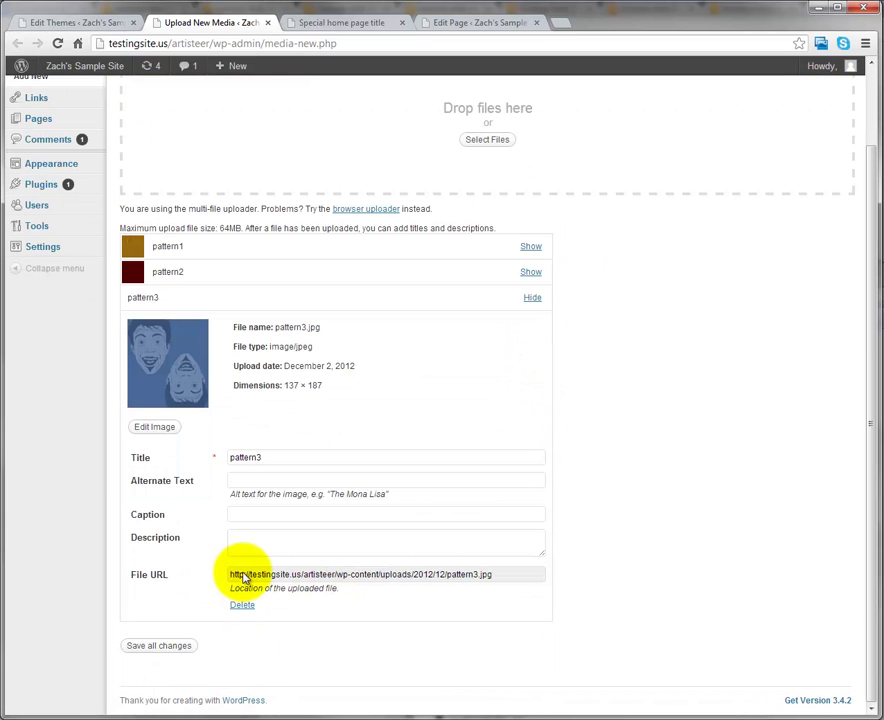
- Select pattern3's complete file URL from the uploads/2012/12 folder
drag(243, 578, 473, 570)
click(500, 577)
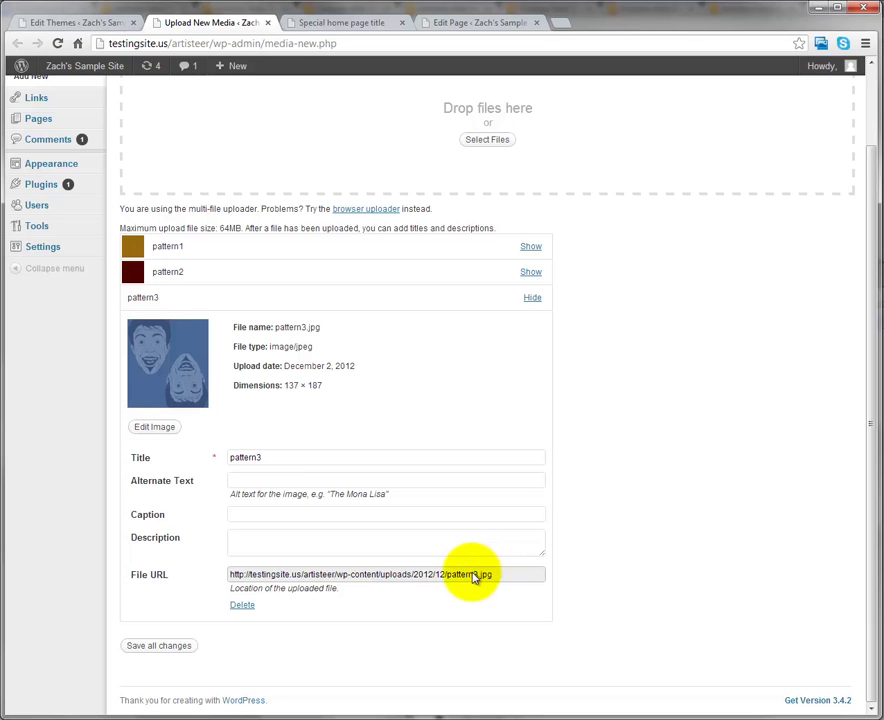
triple_click(489, 580)
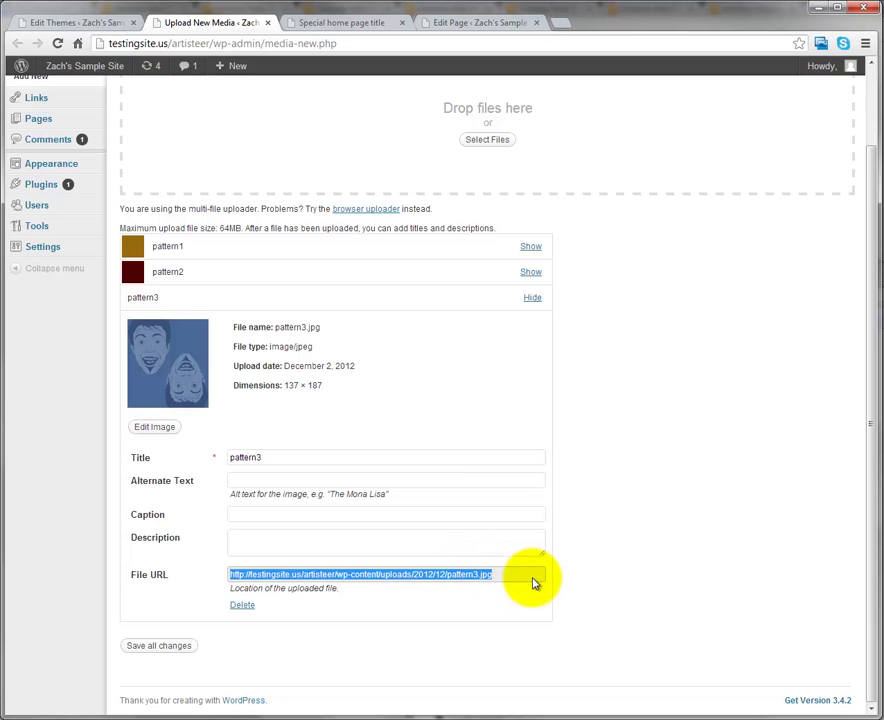
key(ctrl+a)
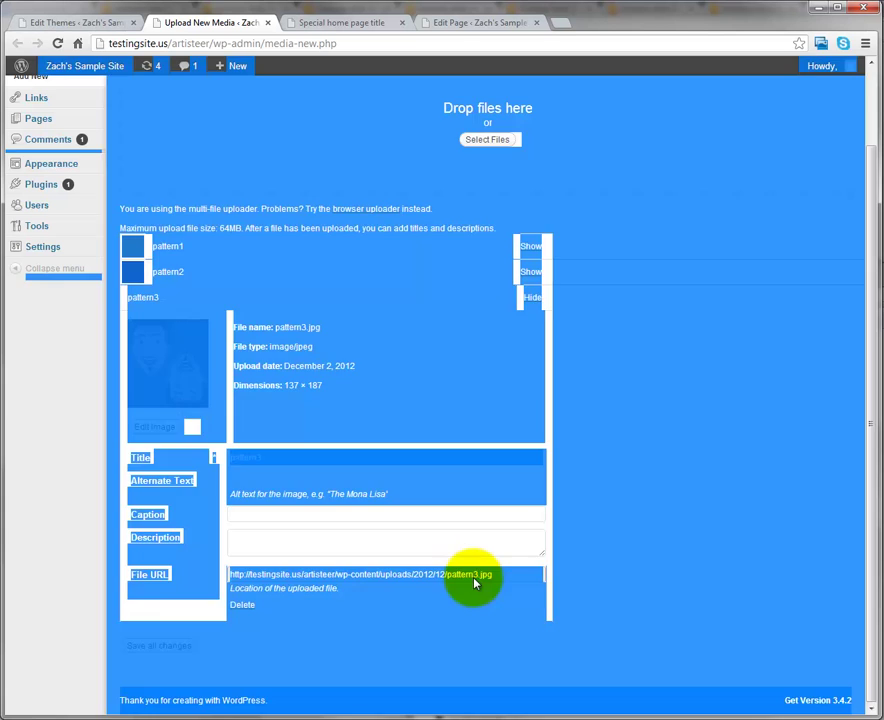
click(475, 582)
key(ctrl+a)
click(475, 582)
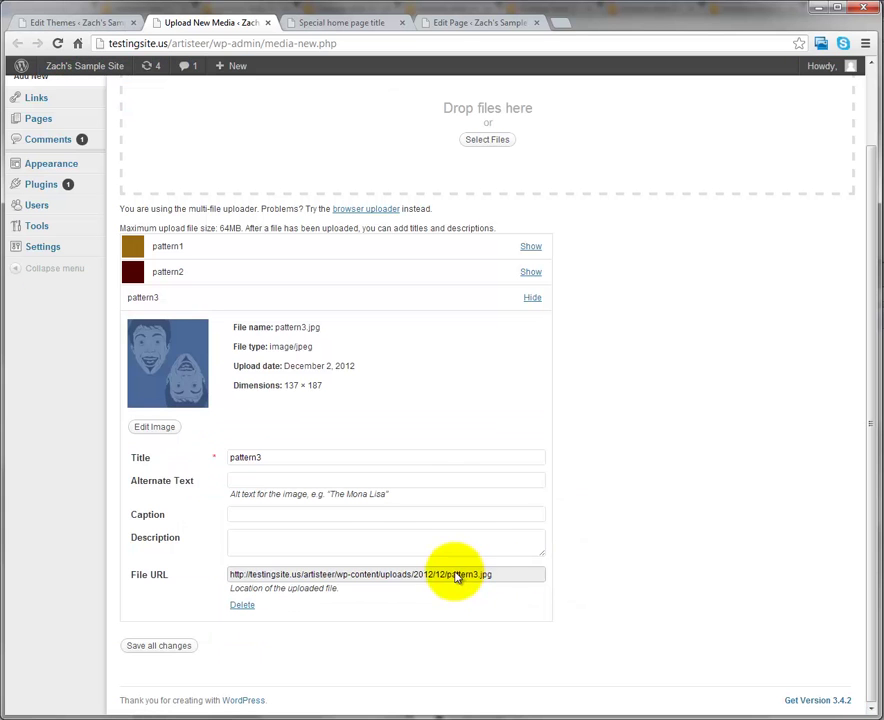
triple_click(420, 578)
key(ctrl+c)
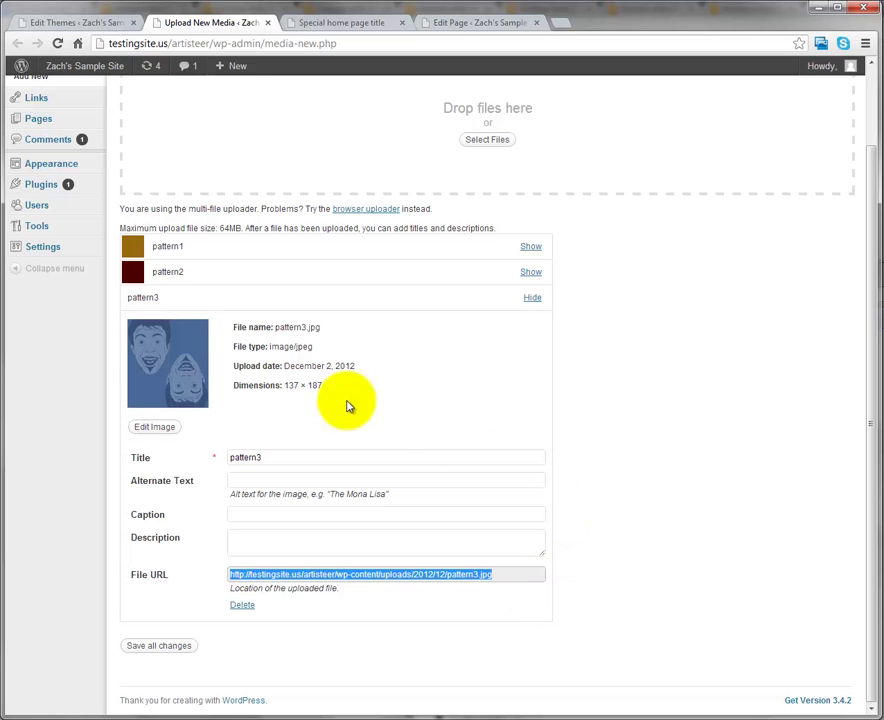
- Give the .art-sheet rule 'background: url(pattern3.jpg) top left repeat;' and update the file
click(100, 26)
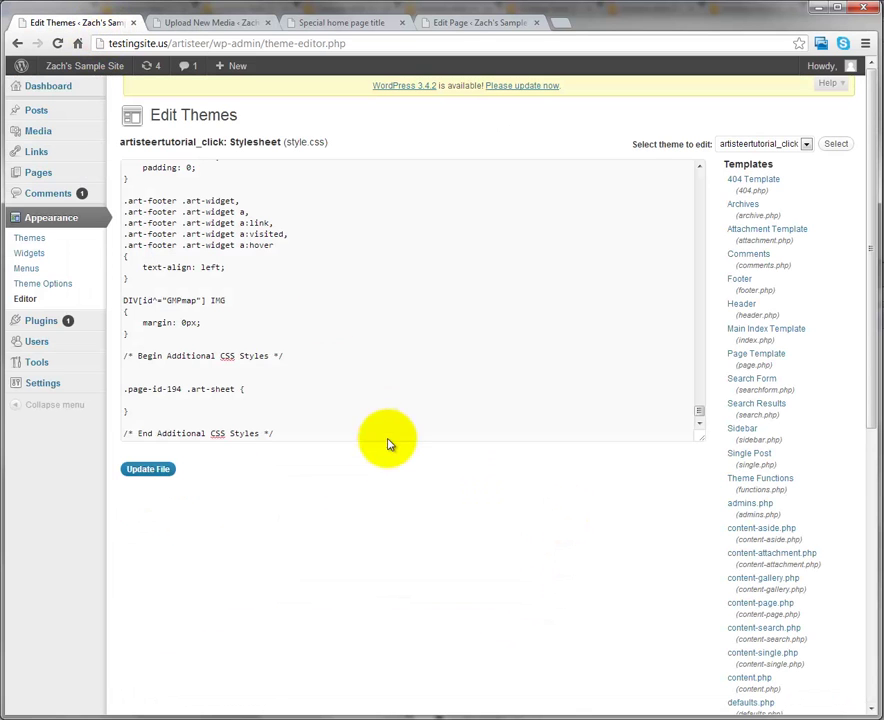
click(331, 430)
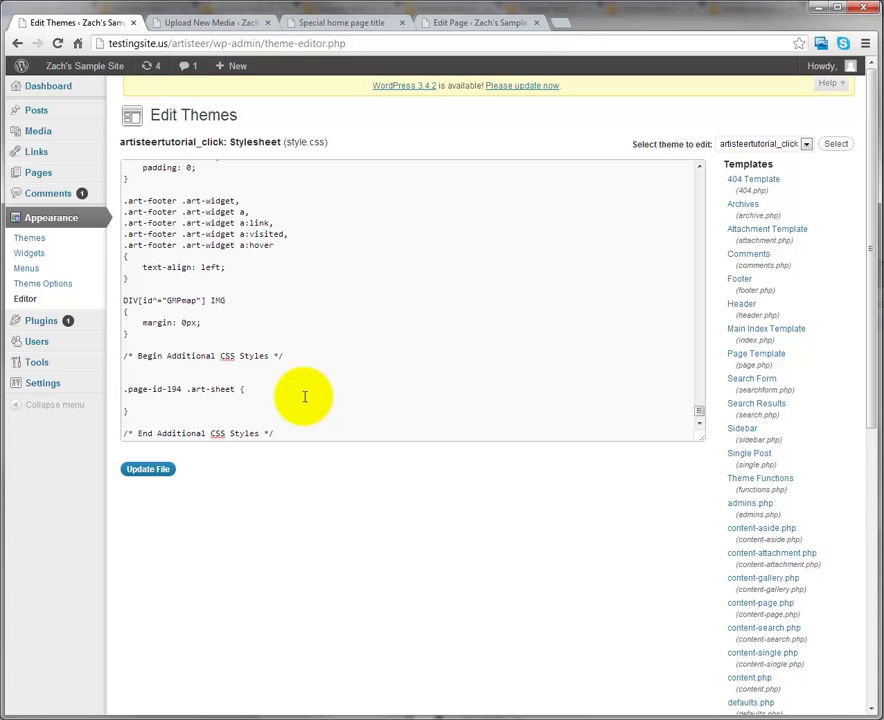
text(backgro)
text(und: url)
text(()
key(ctrl+v)
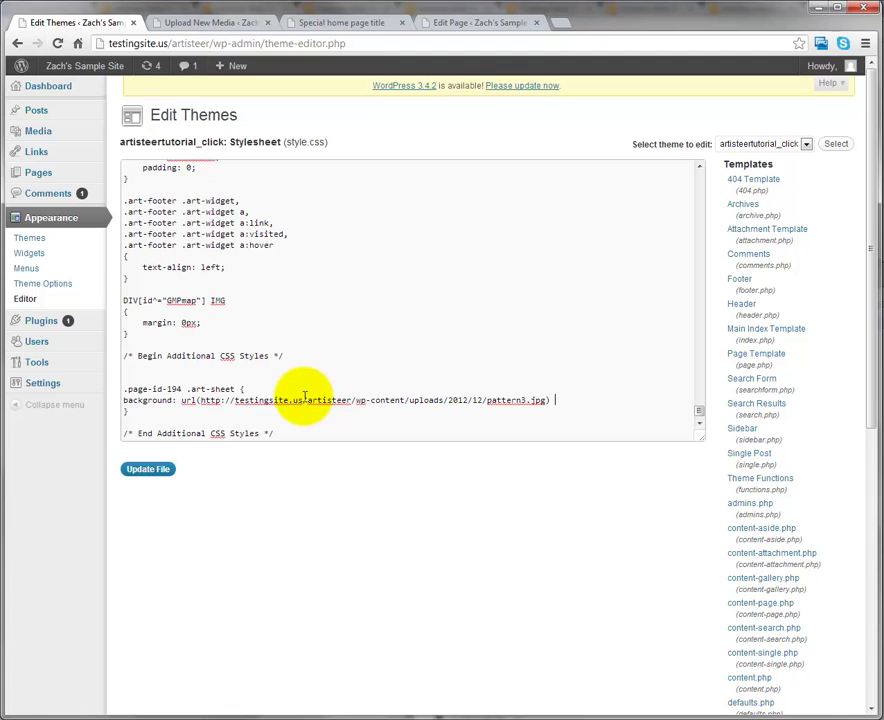
text(top left )
text(rep)
text(eat;)
click(144, 470)
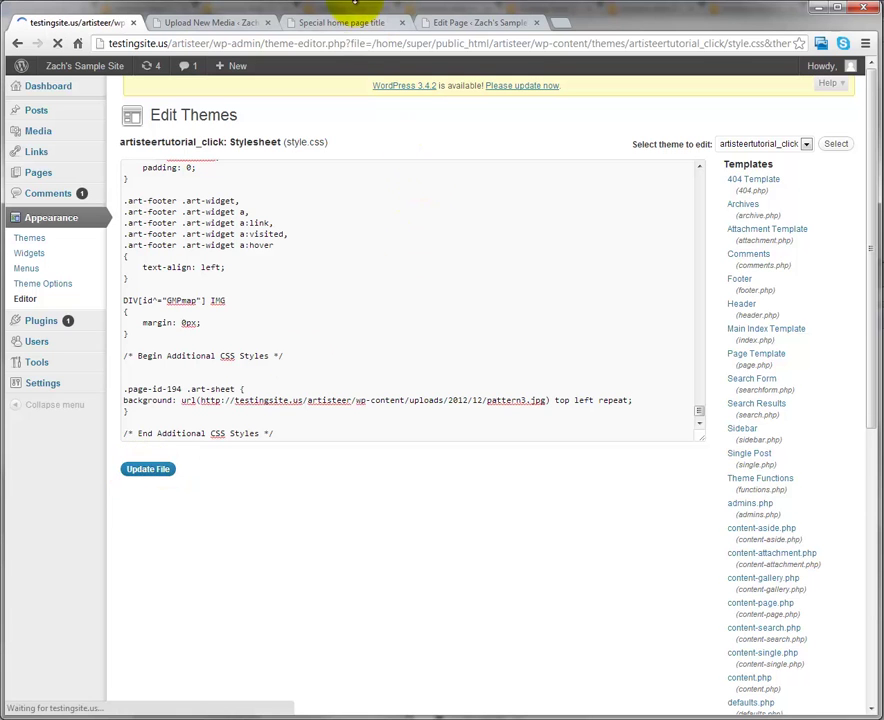
- Reload the Home page without DevTools and check its blue face-pattern content background
drag(347, 20, 252, 20)
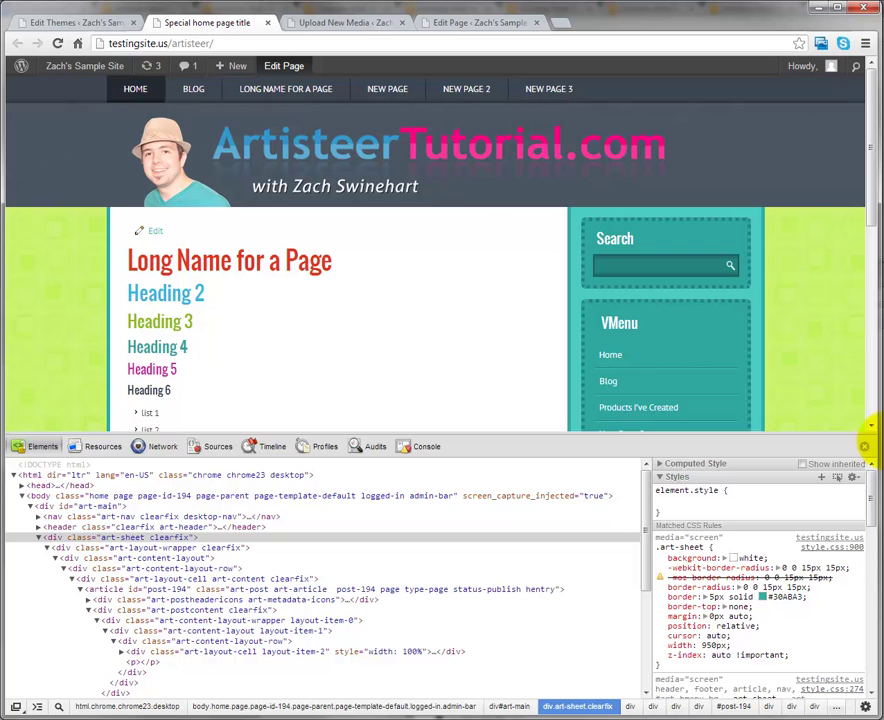
click(864, 446)
key(F5)
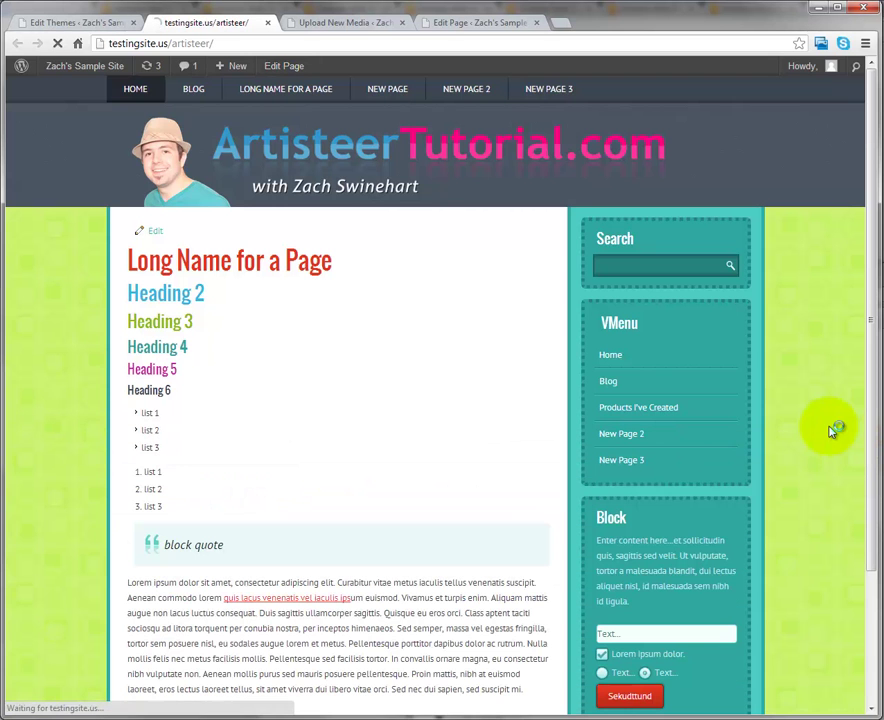
scroll(560, 376, down, 3)
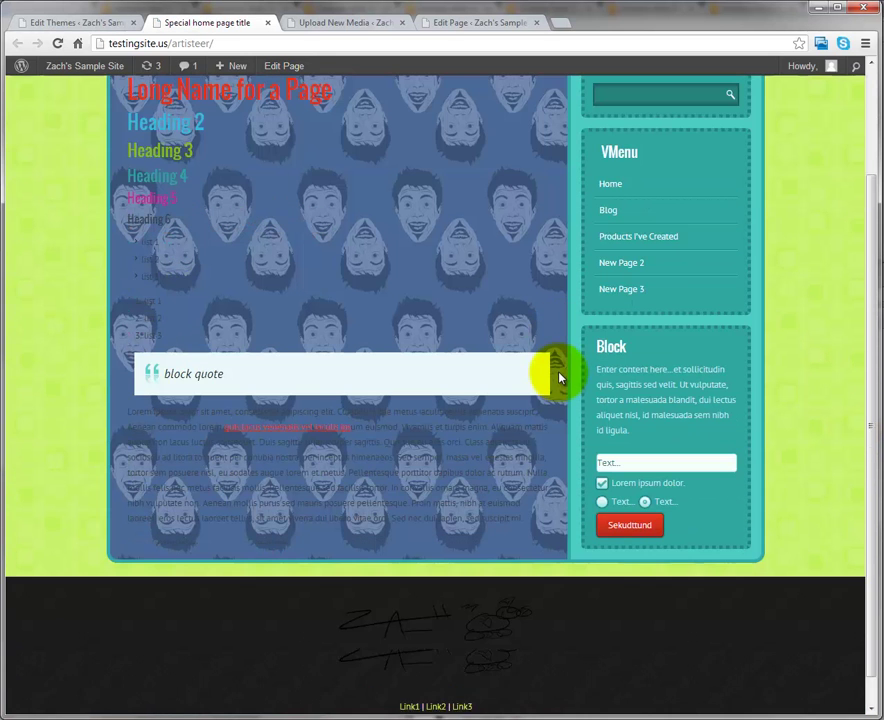
scroll(503, 503, up, 3)
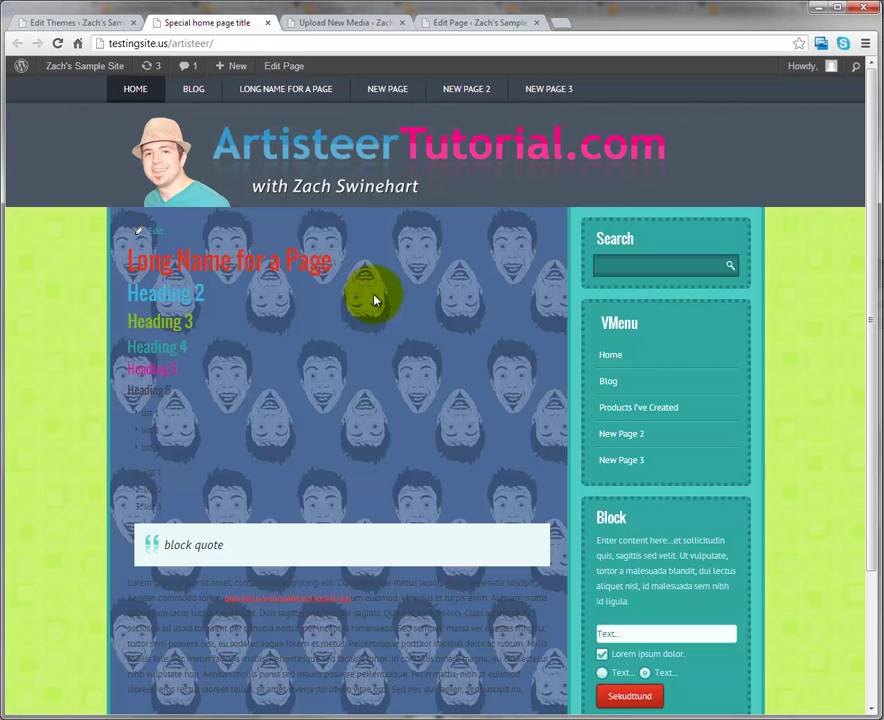
- Add !important after 'repeat' in the .page-id-194 background rule
click(75, 24)
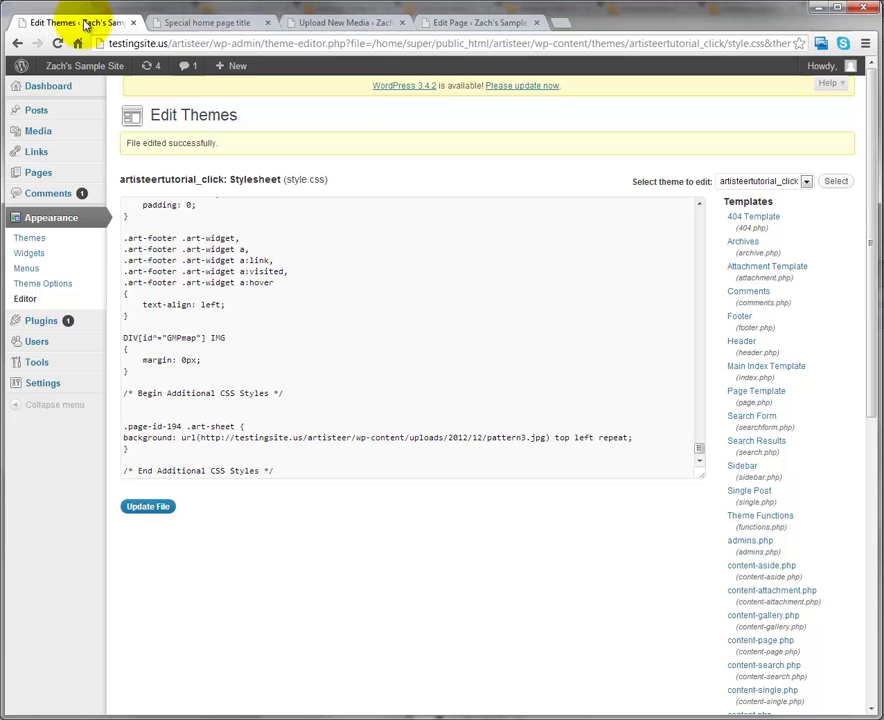
double_click(629, 437)
text(;)
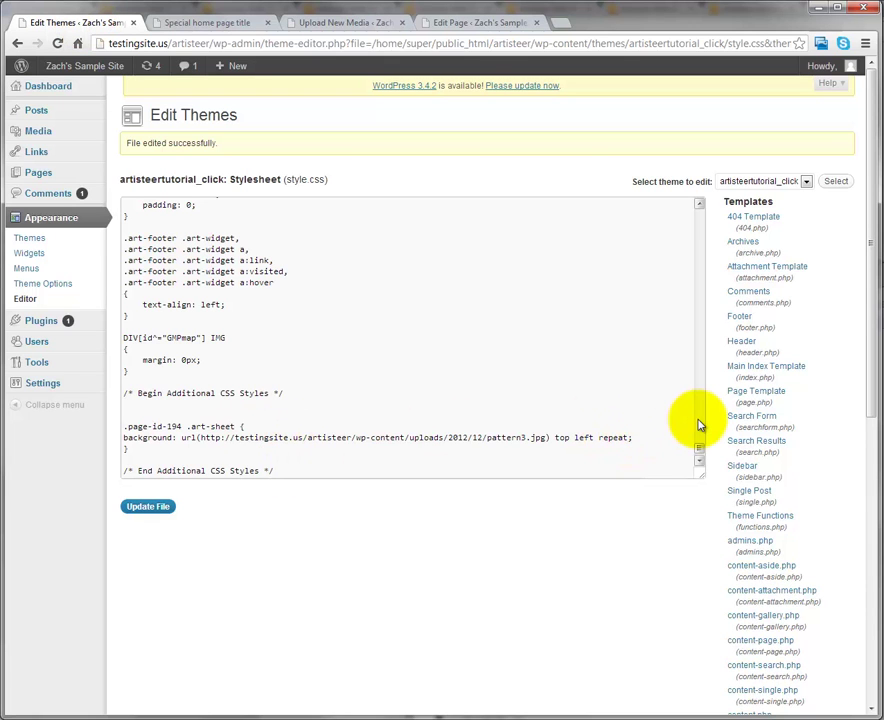
text( im)
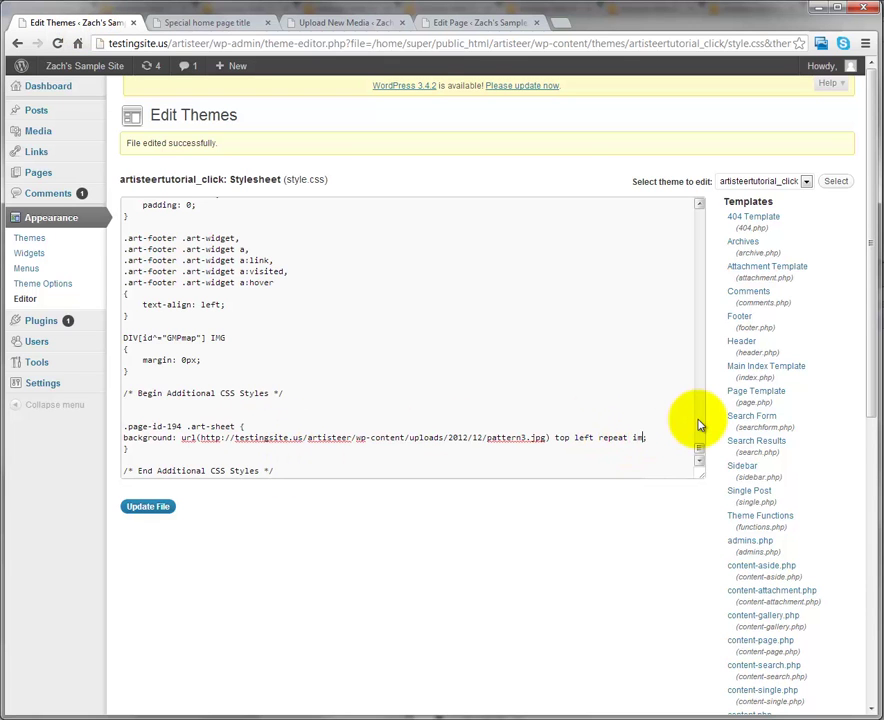
text(portant)
text(!)
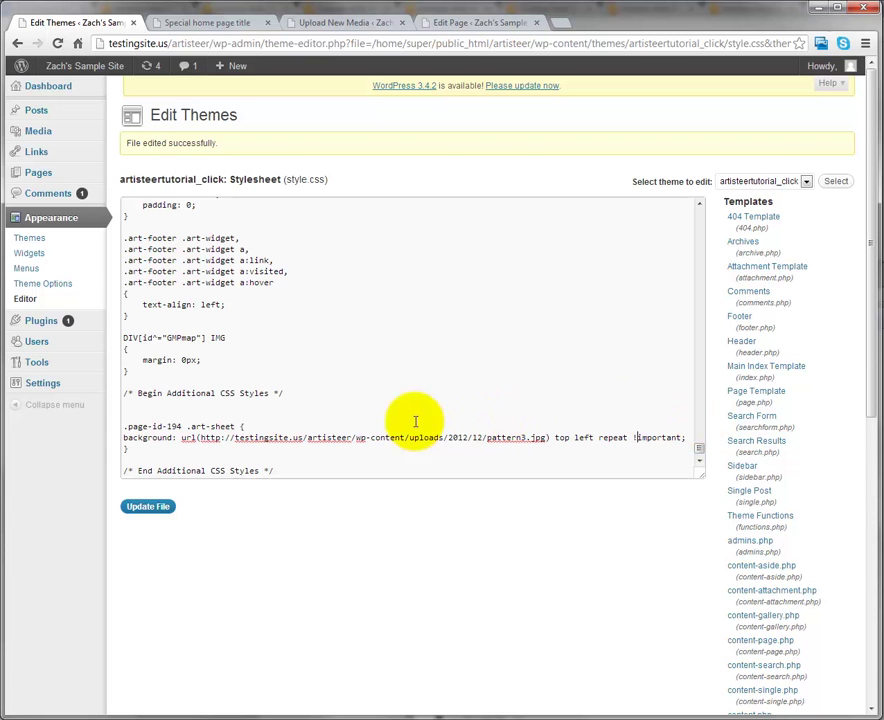
- Go from the live Home page to the Products I've Created page
click(495, 22)
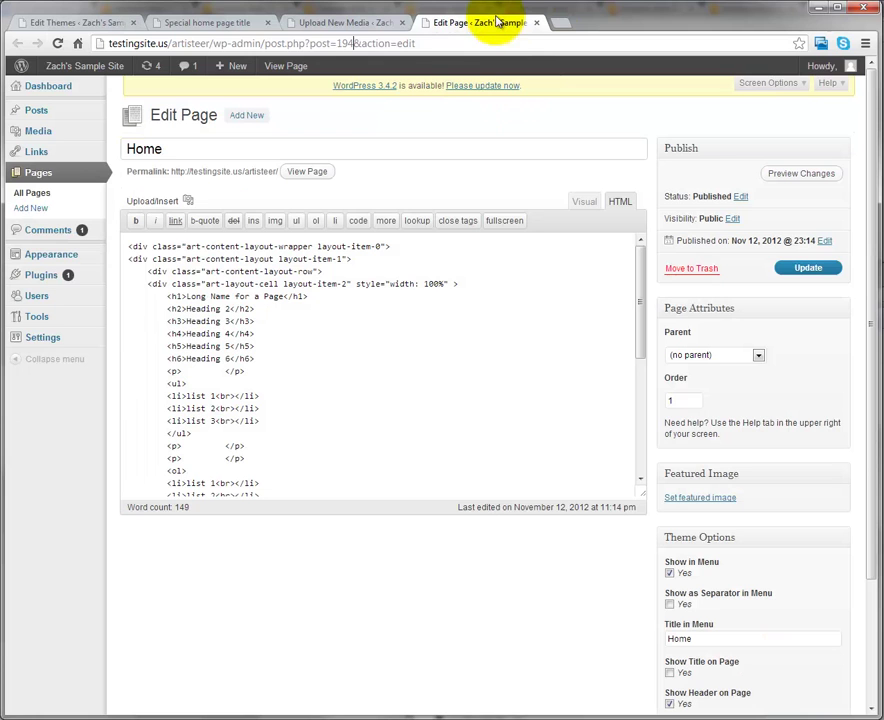
click(215, 22)
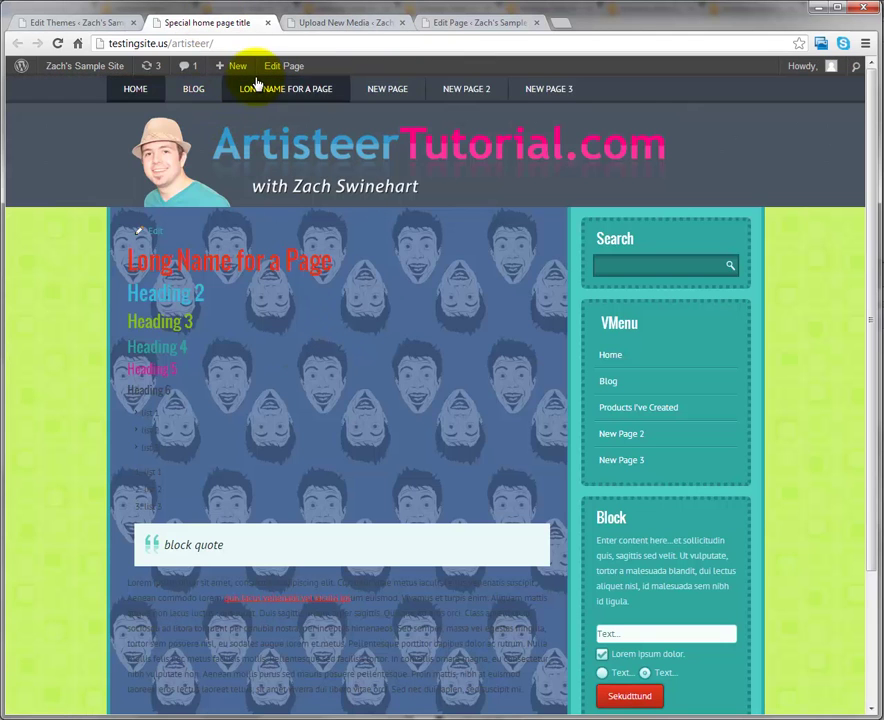
click(258, 88)
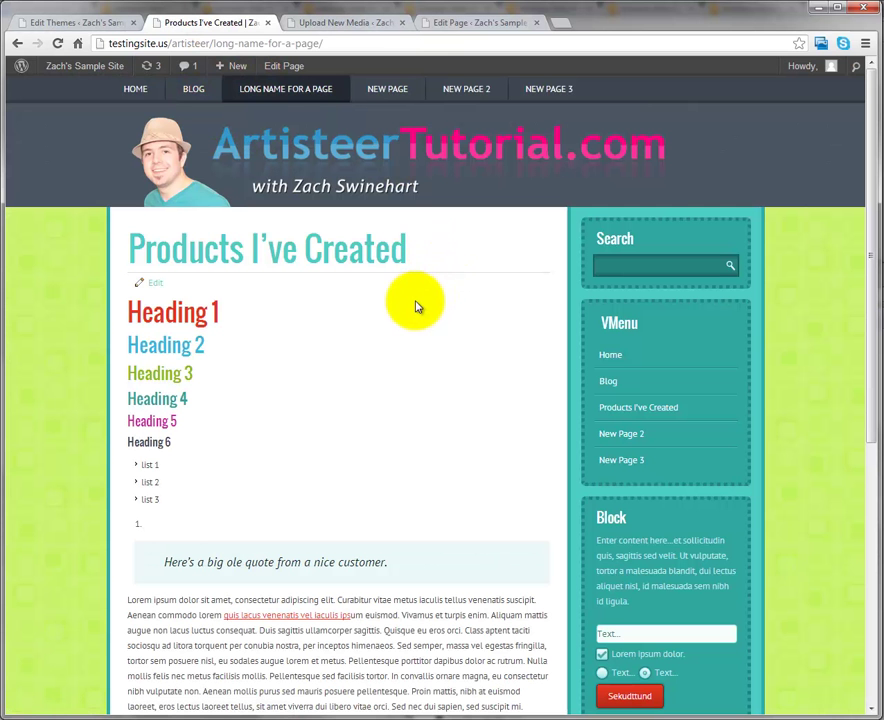
right_click(276, 296)
click(335, 280)
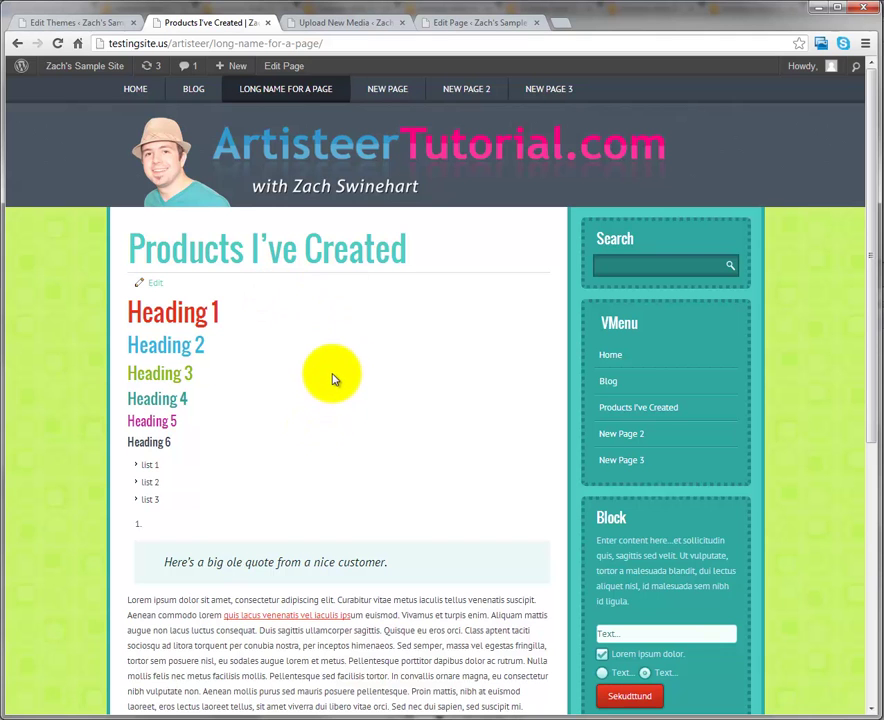
- Open this page's editor in a new tab and note page ID 199
middle_click(283, 73)
click(336, 23)
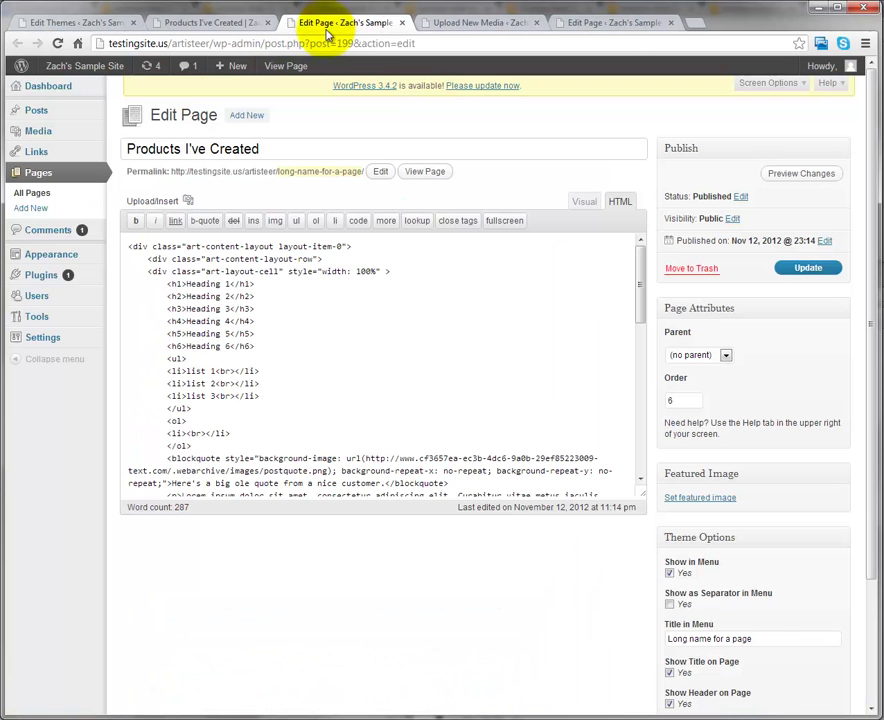
double_click(342, 43)
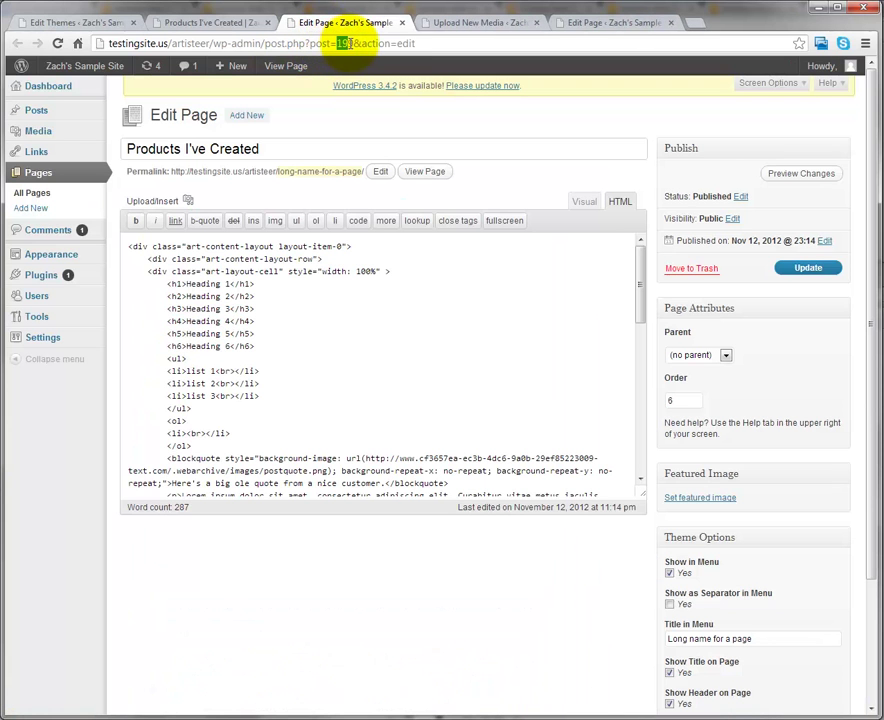
- Duplicate the .page-id-194 background rule below the original in style.css
click(97, 23)
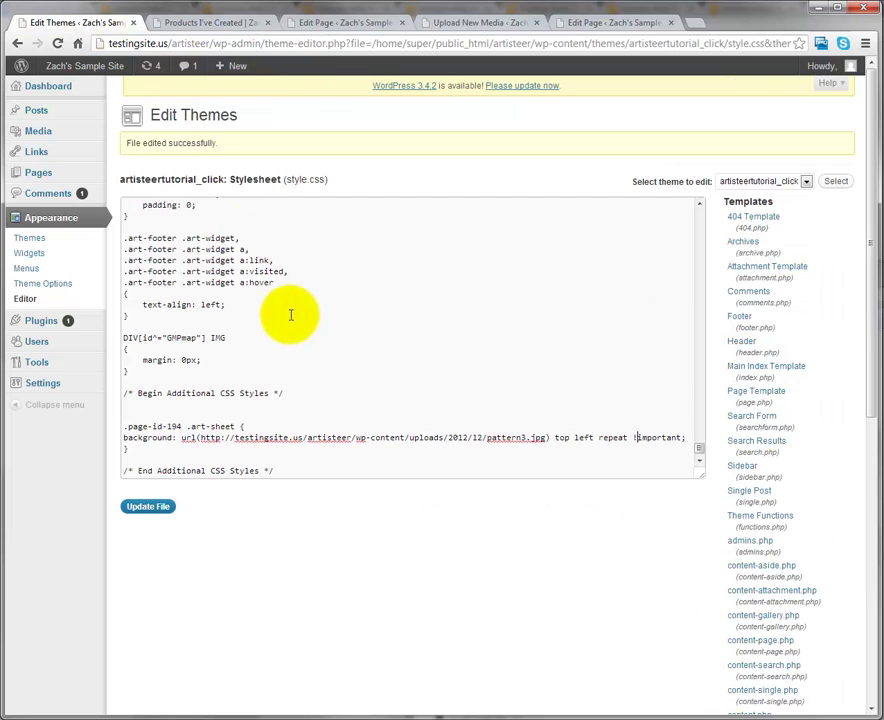
scroll(290, 320, down, 1)
mouse_move(124, 414)
mouse_down()
mouse_move(146, 414)
mouse_move(139, 440)
mouse_move(110, 424)
mouse_move(124, 416)
mouse_up()
key(ctrl+c)
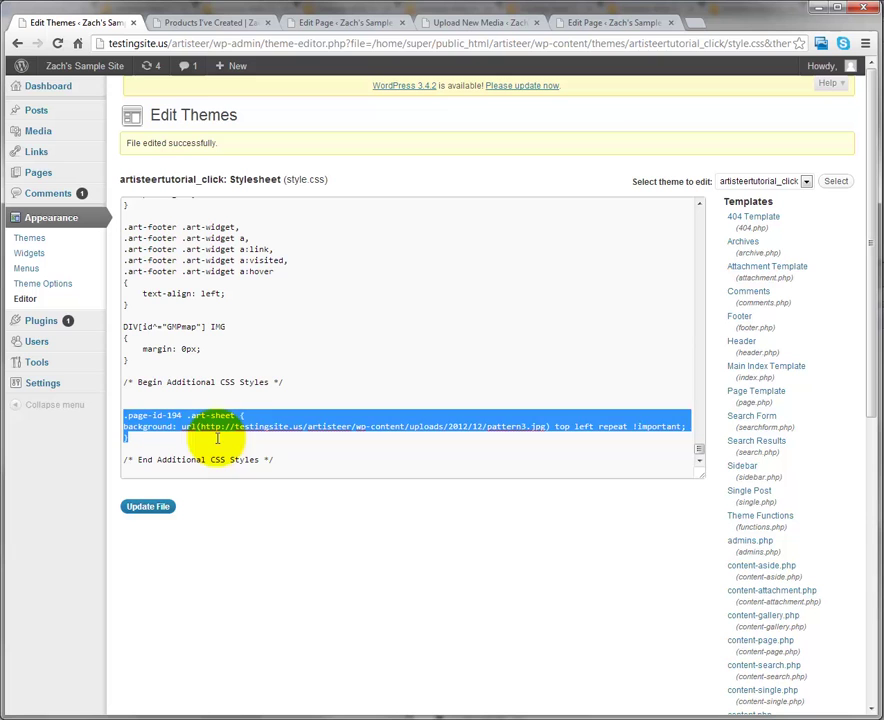
click(210, 434)
key(Return)
key(Return)
key(ctrl+v)
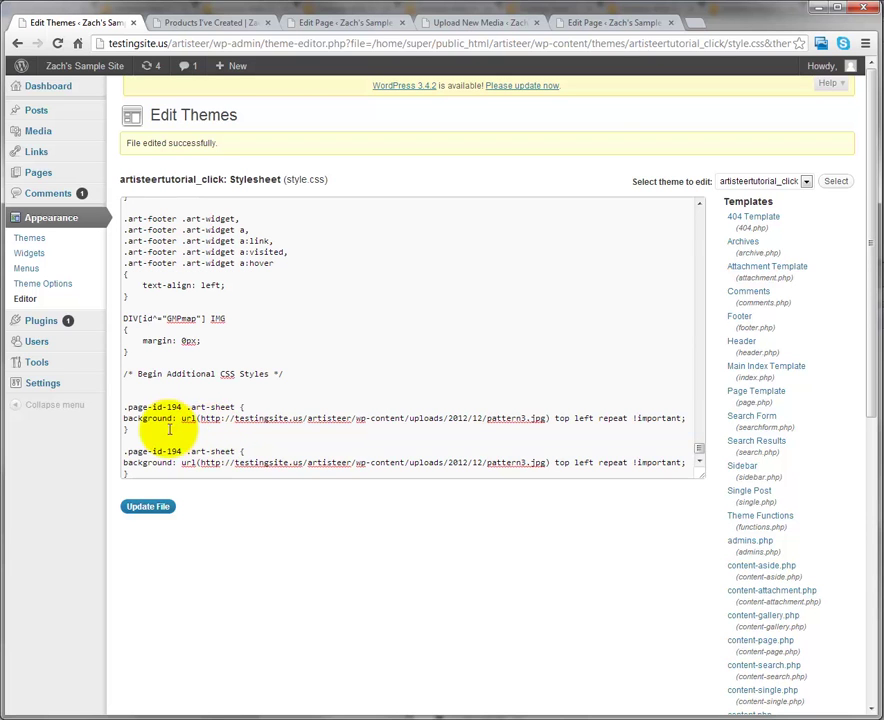
- Change the copy to page-id-199 with pattern1.jpg and save the stylesheet
click(179, 452)
text(9)
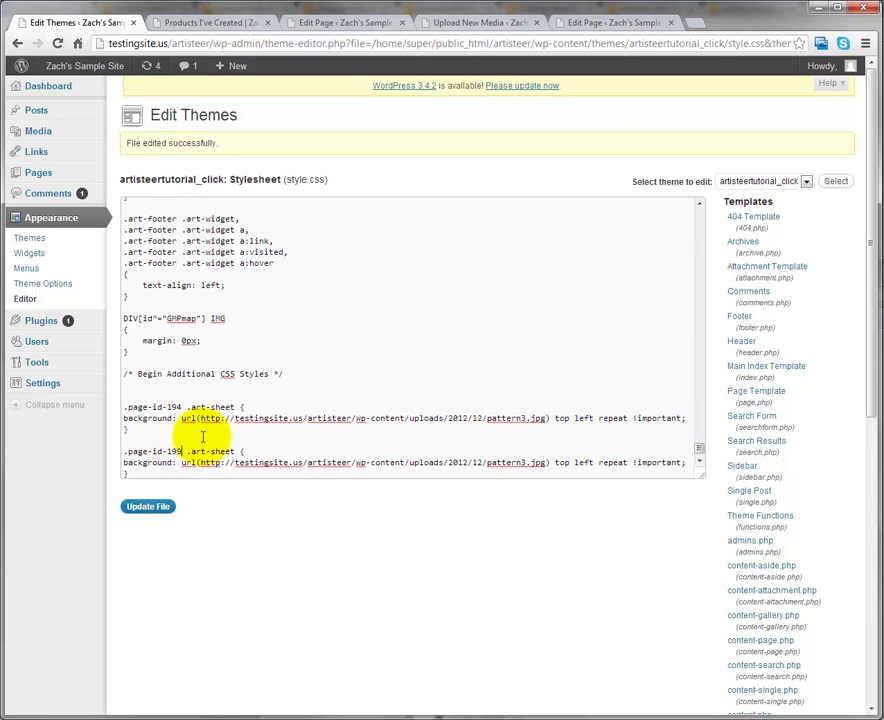
scroll(280, 360, down, 1)
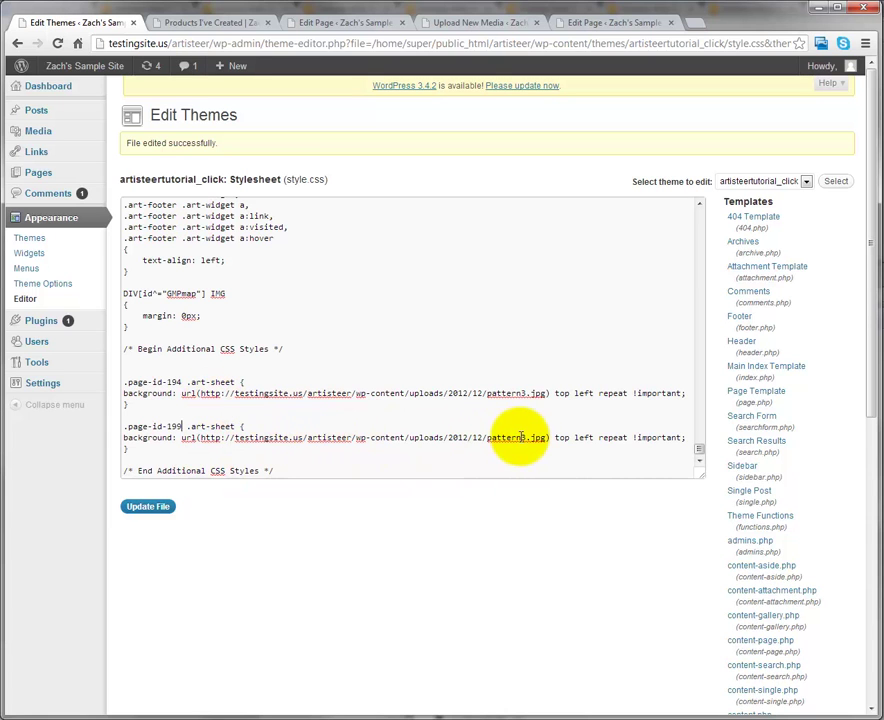
key(Delete)
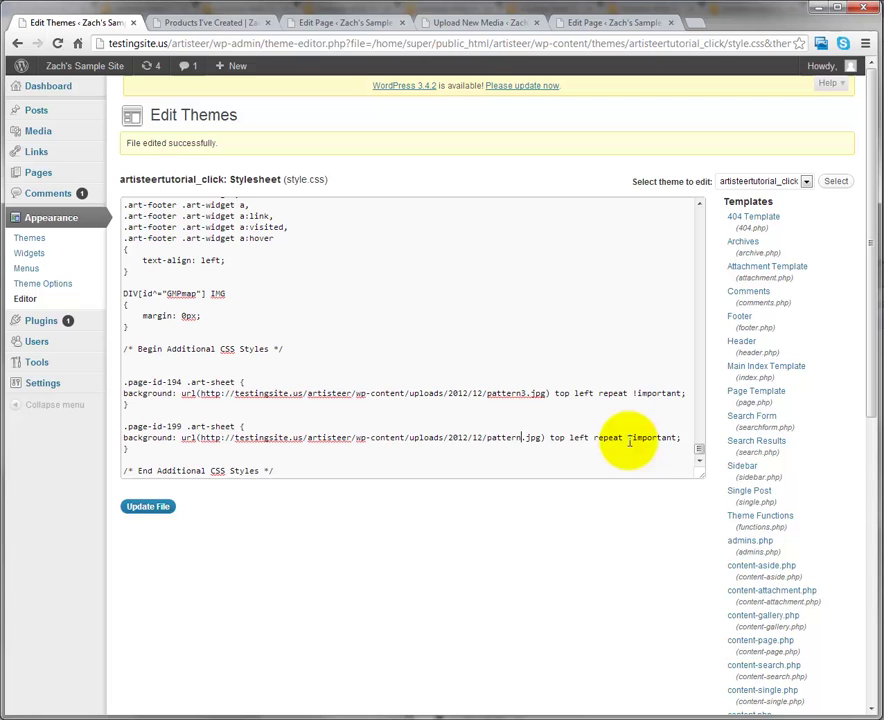
text(1)
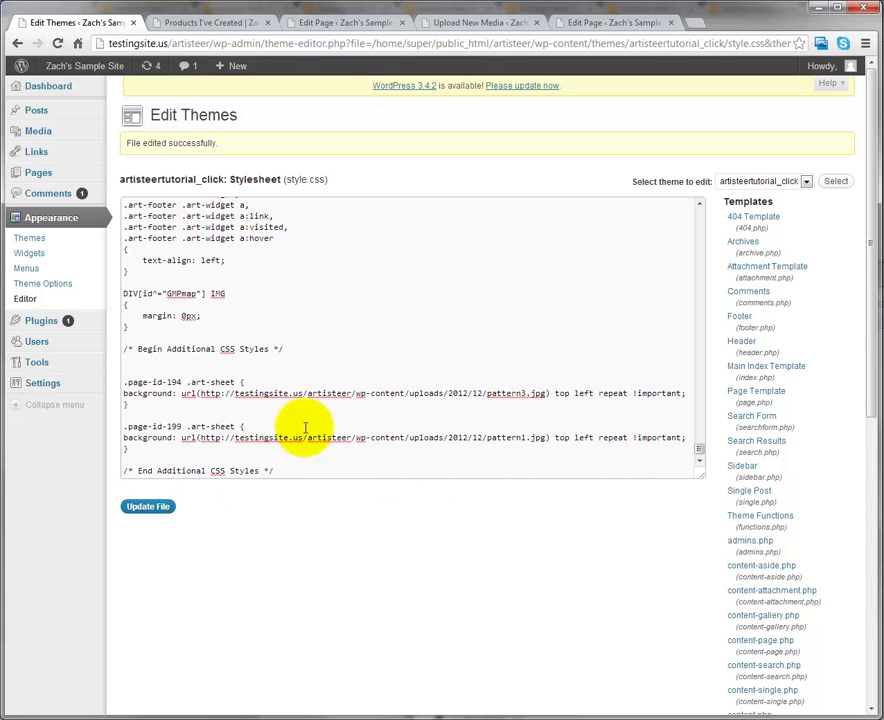
click(172, 505)
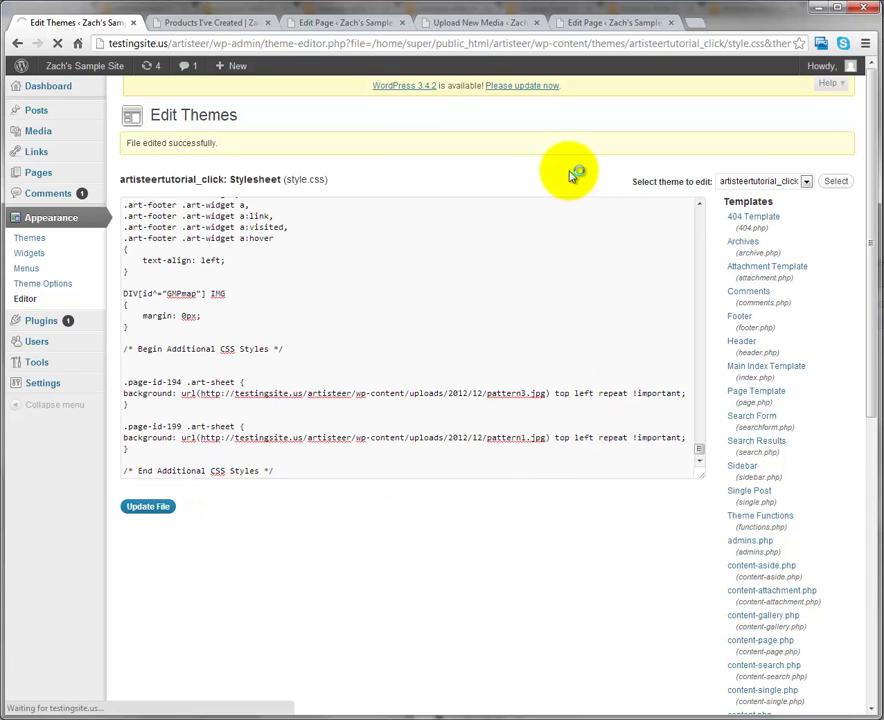
- Reload the Products I've Created page, then view Home's face pattern for comparison
click(240, 24)
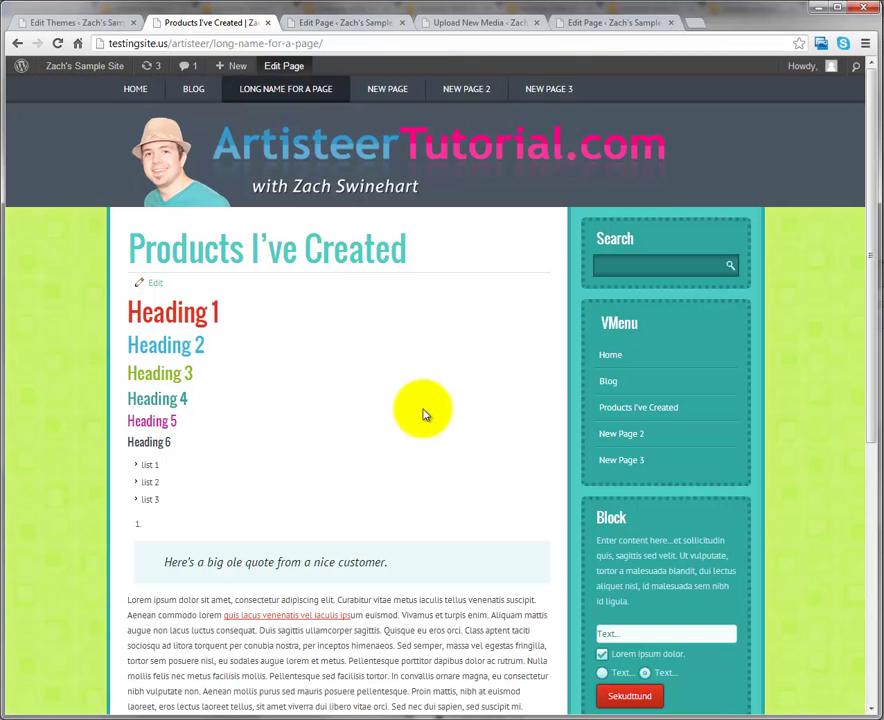
key(F5)
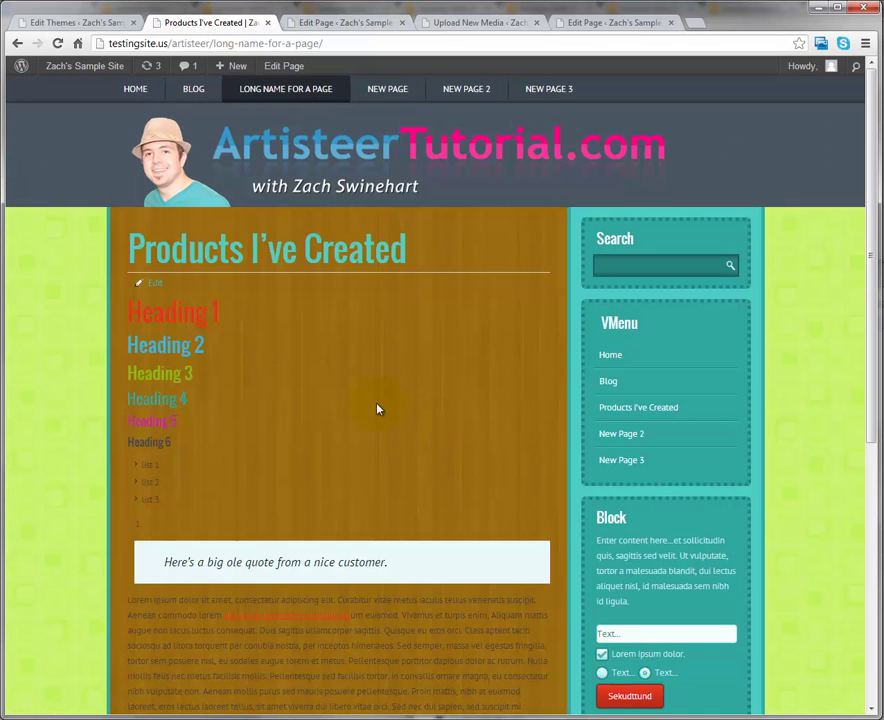
click(140, 86)
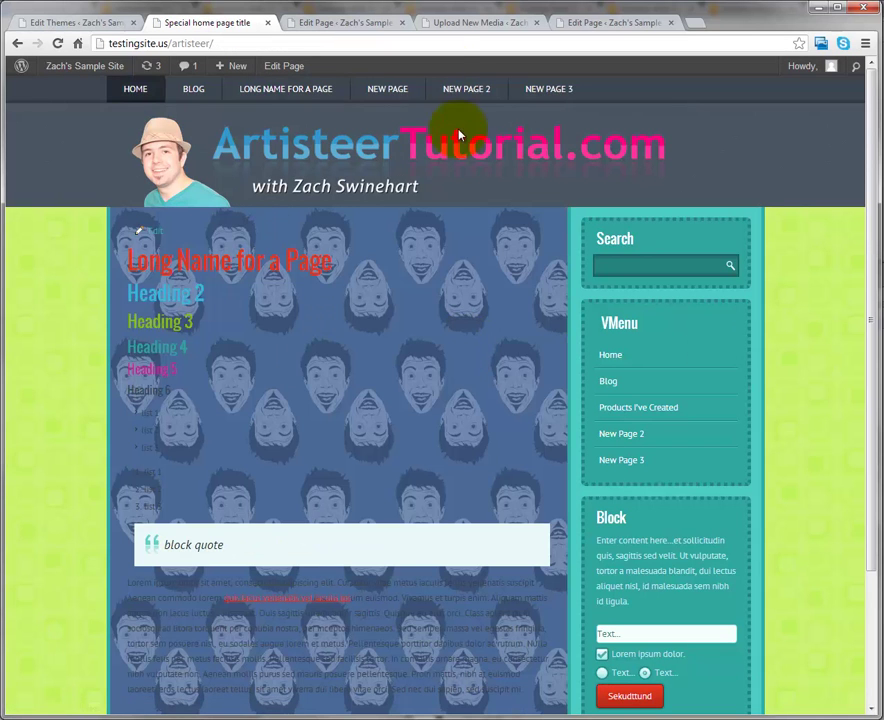
- Check New Page 2, then scroll the Products page's wood-grain content background
click(462, 88)
scroll(368, 335, down, 3)
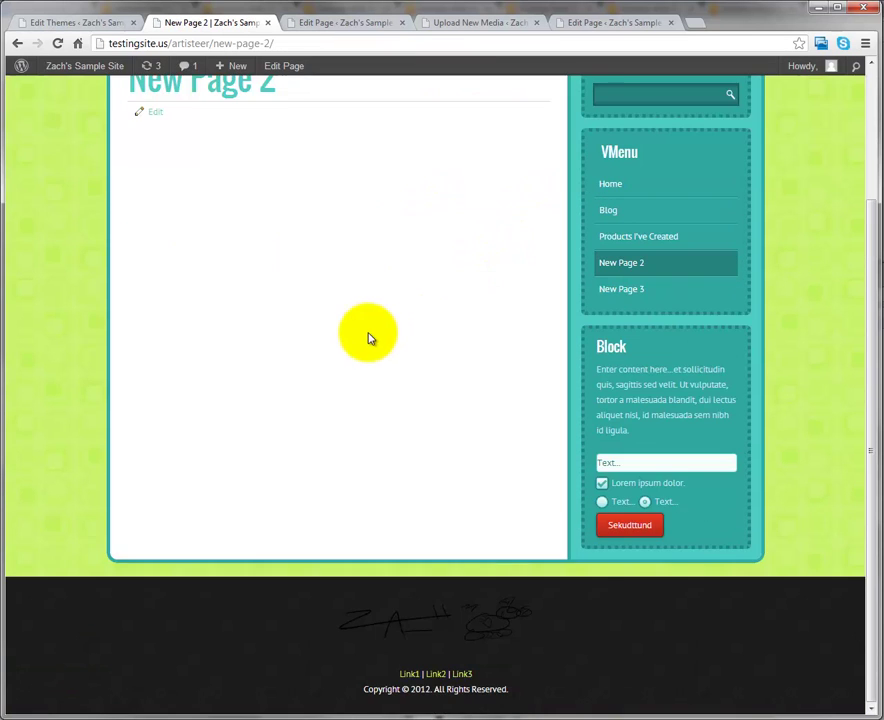
scroll(380, 340, up, 3)
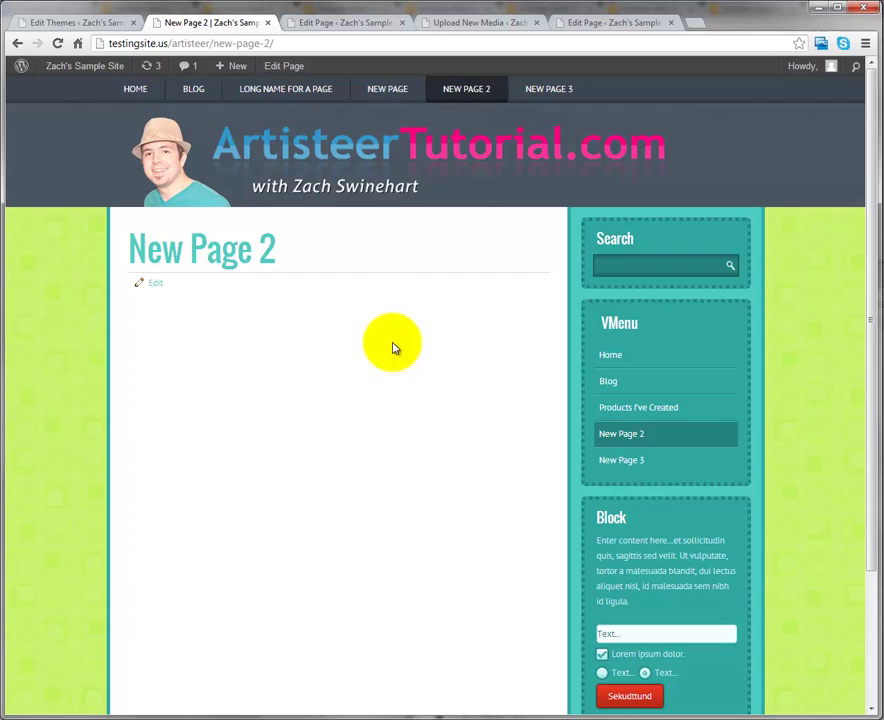
click(285, 90)
scroll(371, 400, down, 2)
scroll(373, 403, down, 2)
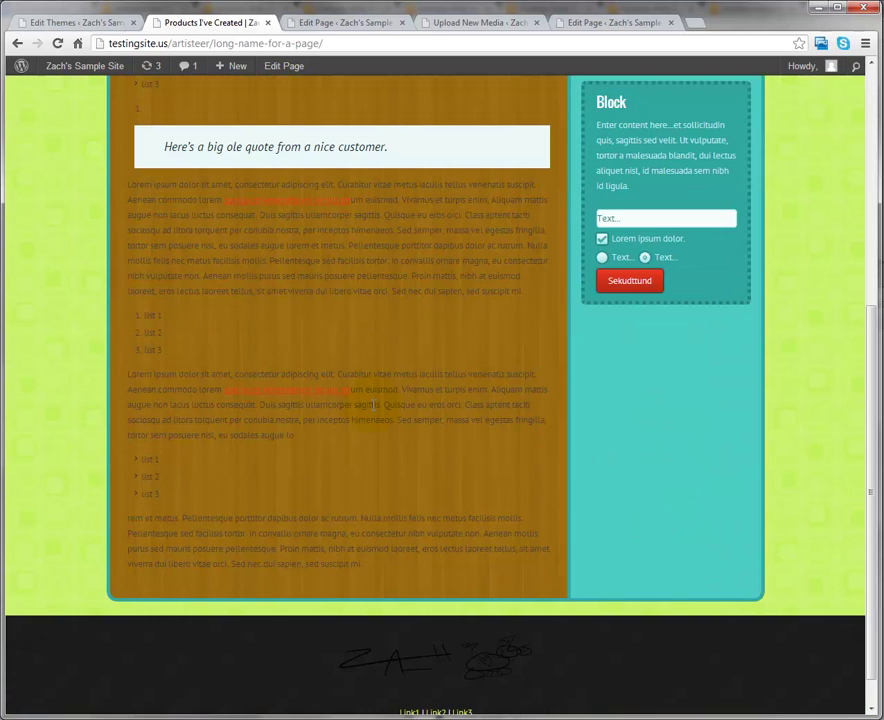
scroll(372, 420, up, 3)
scroll(366, 457, up, 1)
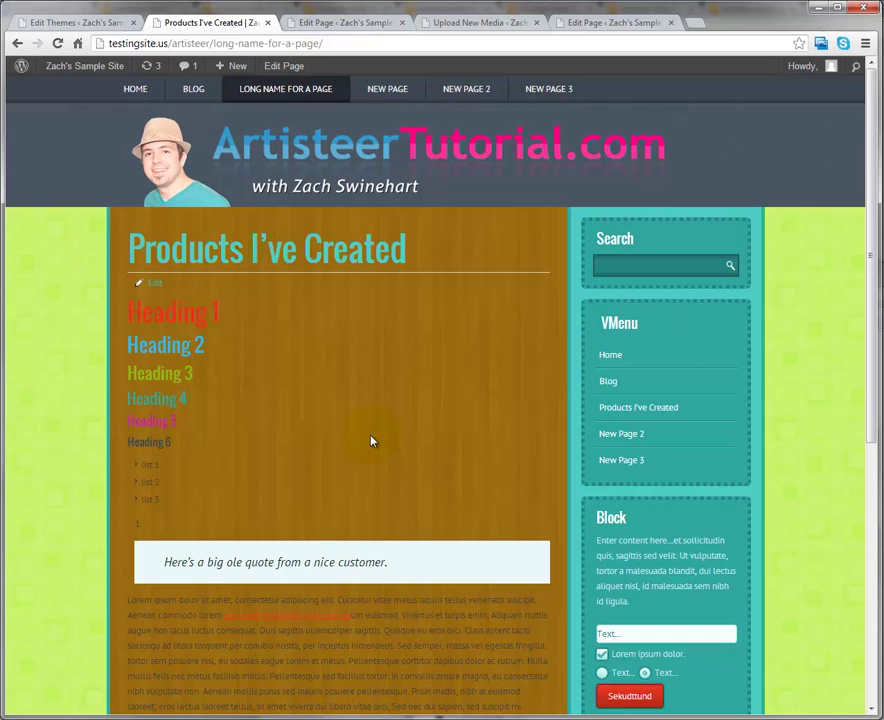